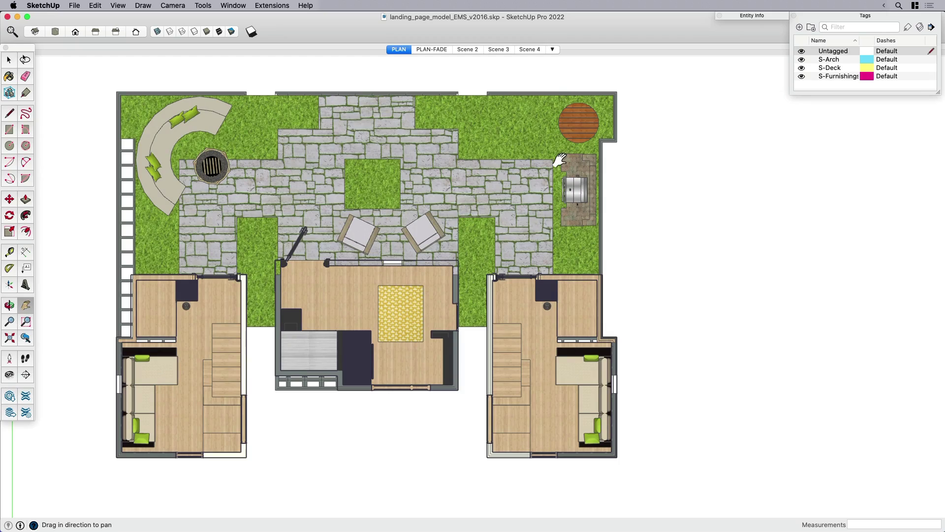
Orbit the plan into a 3D view, show the section plane, and turn off the section cut so the roofs are restored
middle_drag(559, 256, 322, 224)
shift+middle_drag(489, 226, 476, 305)
key(alt+p)
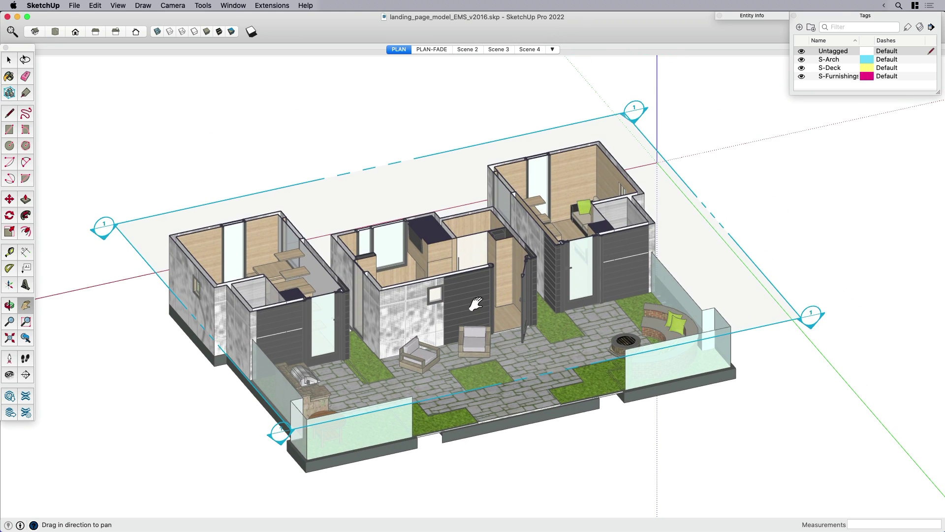
key(alt+p)
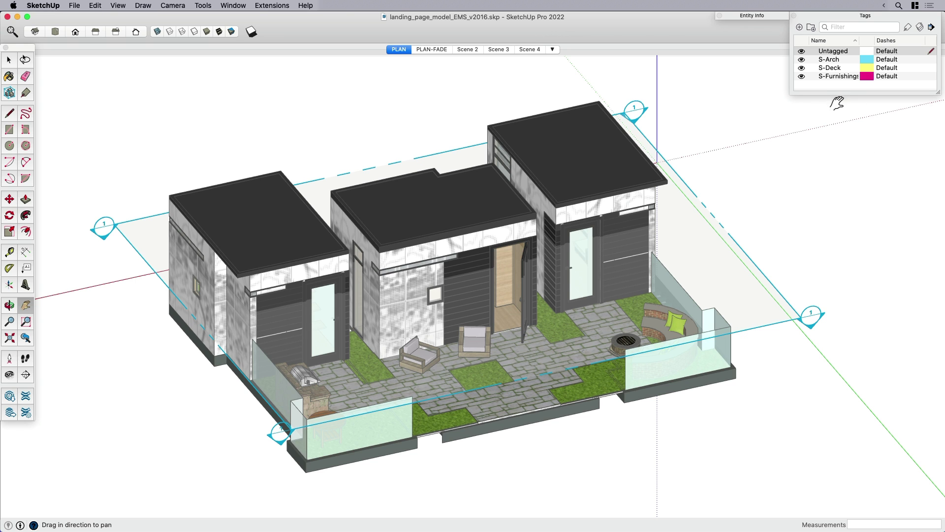
Color the model by tag and inspect the S-Arch, S-Deck and S-Furnishings geometry from several angles
click(922, 28)
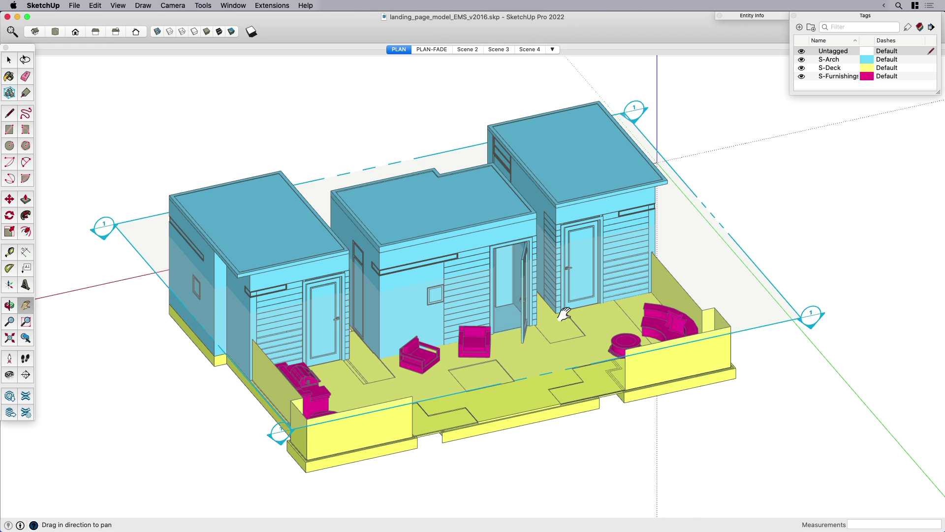
middle_drag(579, 316, 475, 340)
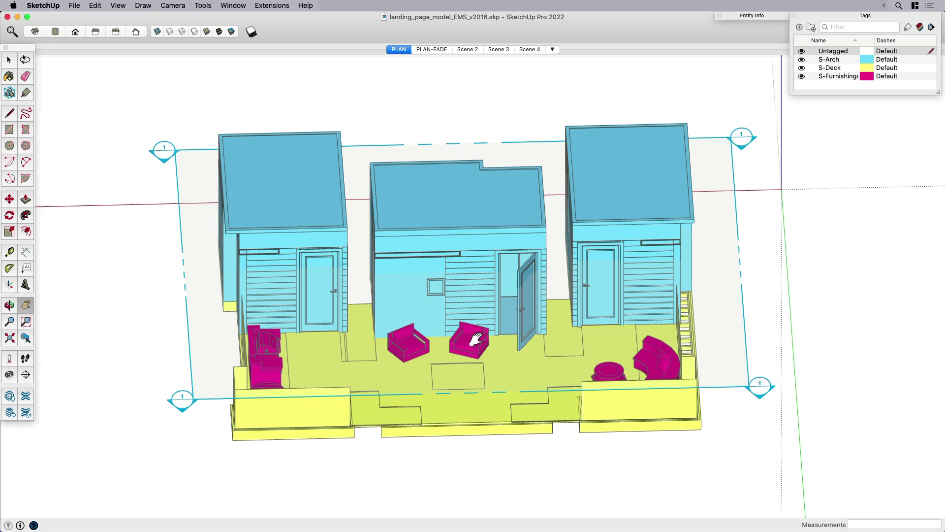
middle_drag(477, 339, 535, 290)
key(h)
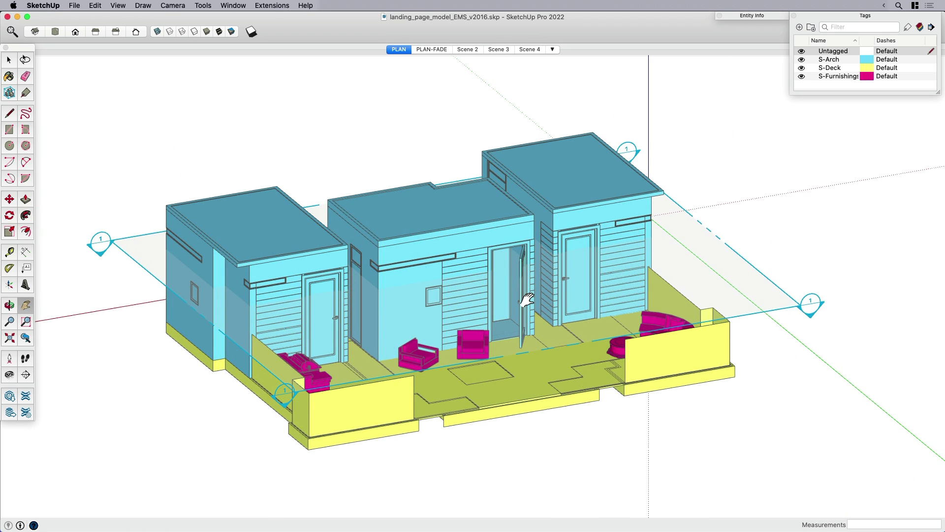
drag(447, 294, 453, 296)
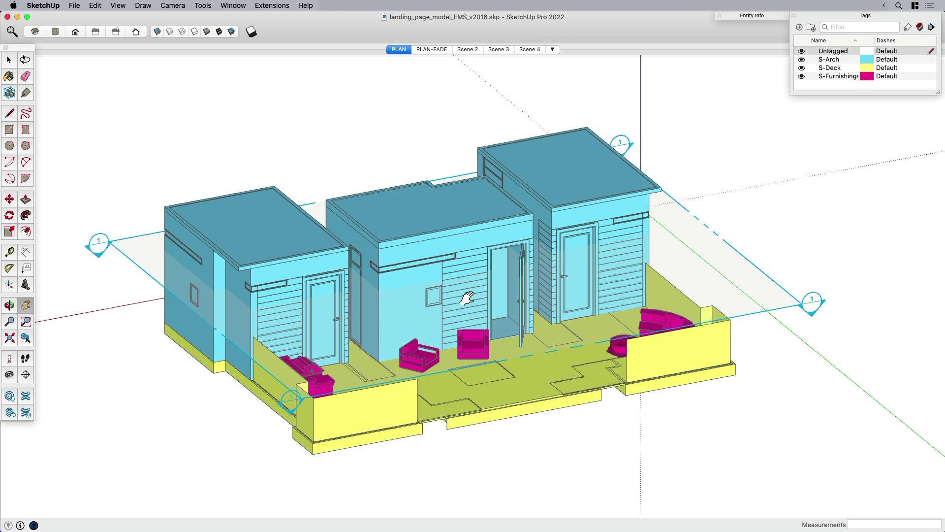
middle_drag(467, 297, 459, 328)
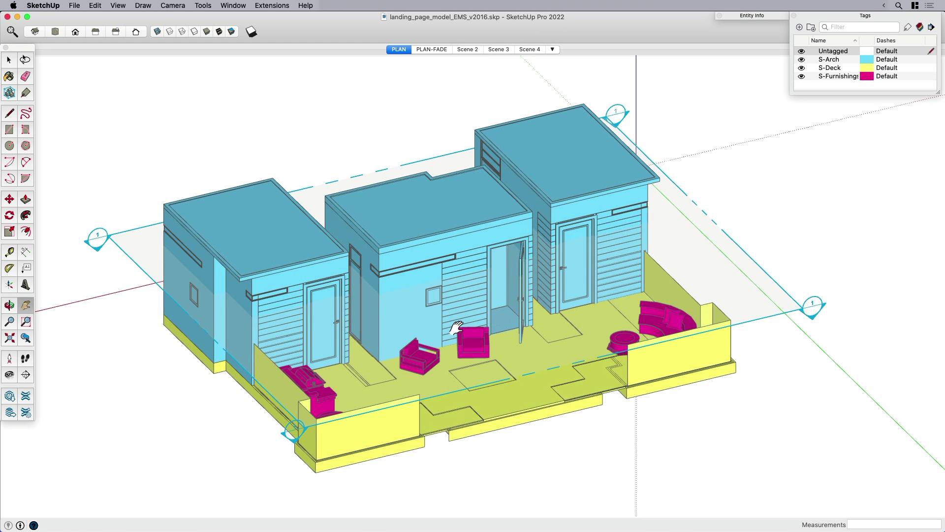
Switch to LayOut, select the PLAN viewport on the page and collapse its Style settings
key(ctrl+Up)
click(551, 267)
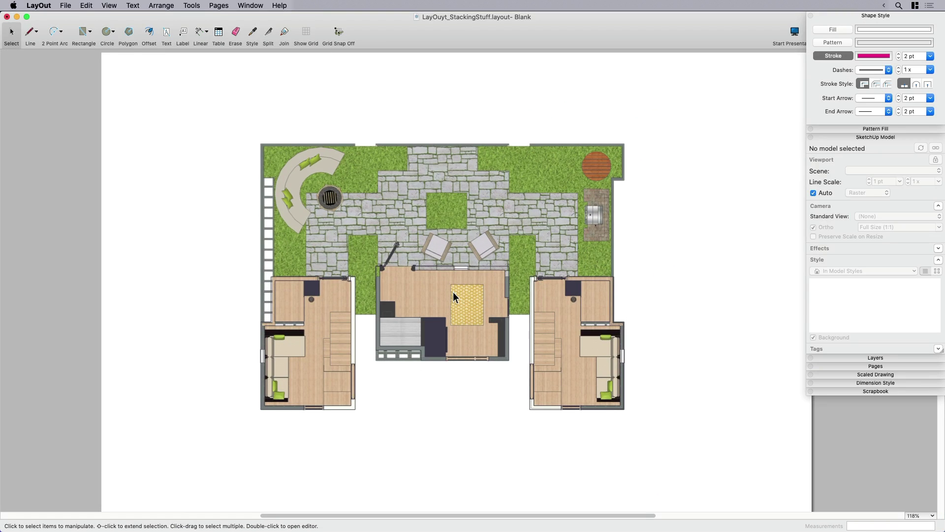
scroll(515, 297, right, 3)
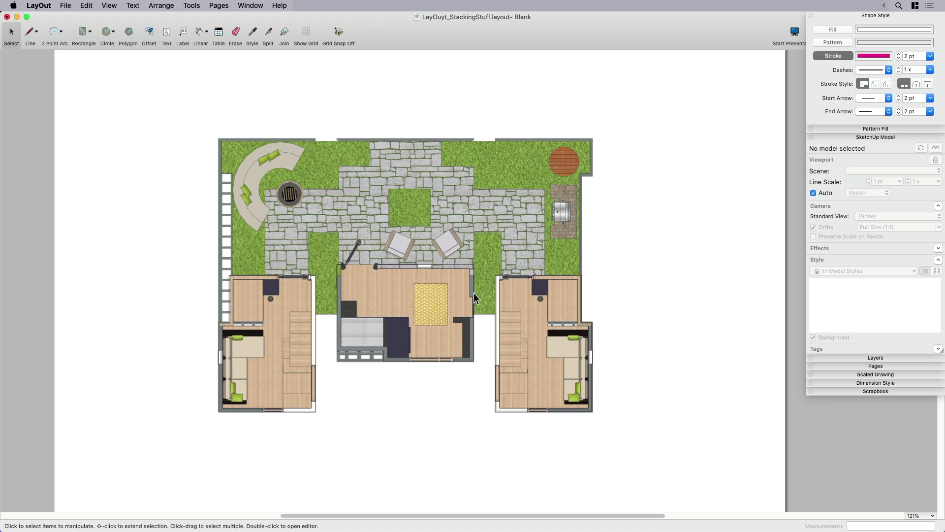
scroll(468, 294, down, 1)
click(467, 293)
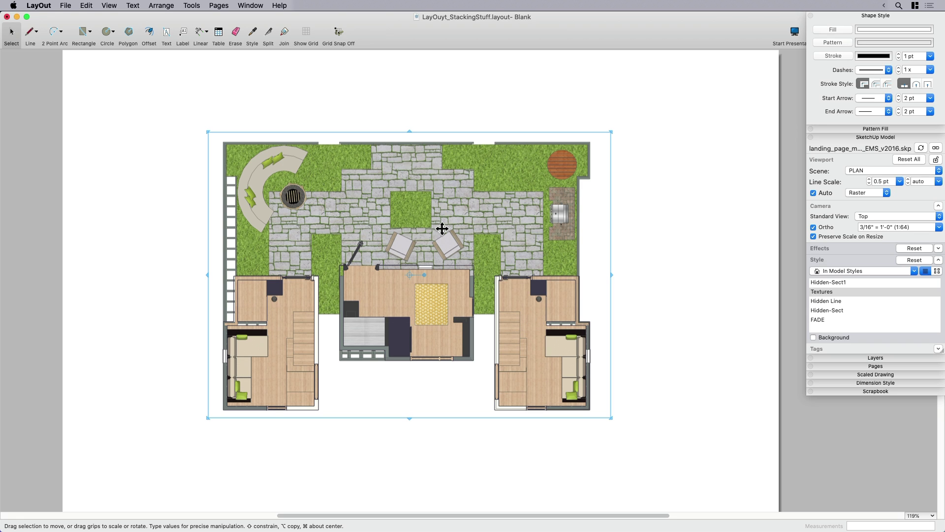
scroll(450, 222, up, 1)
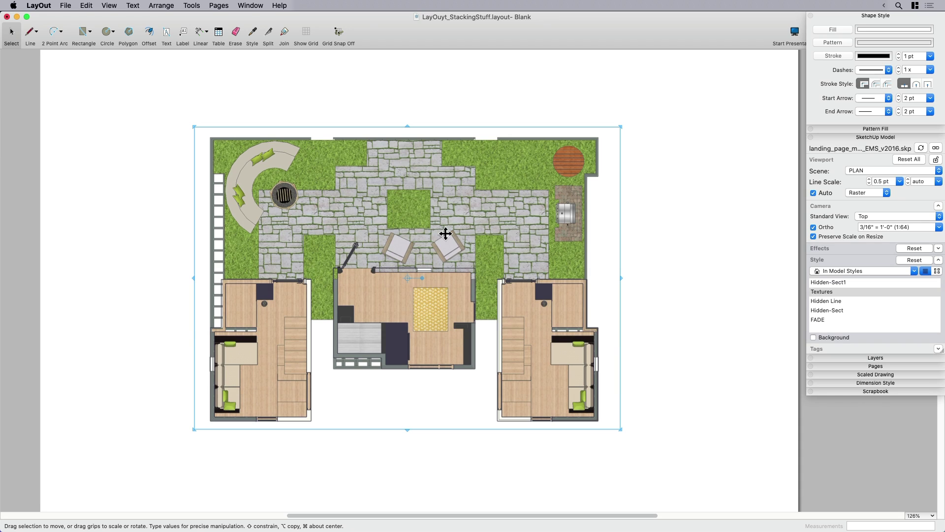
click(683, 297)
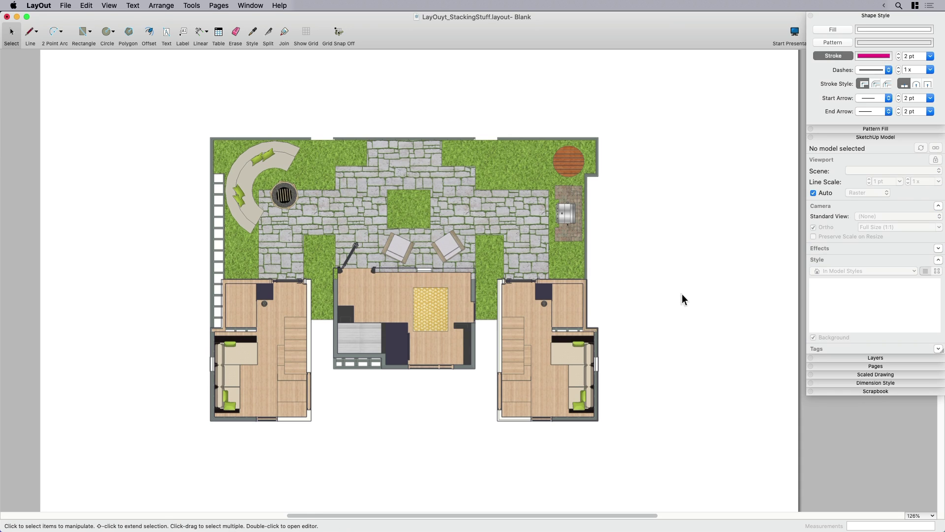
click(585, 309)
click(835, 260)
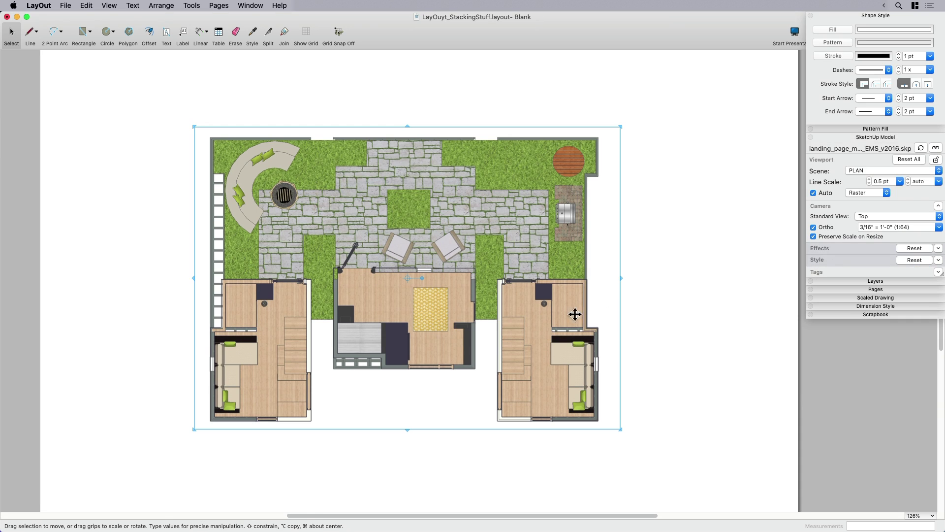
middle_drag(452, 315, 462, 316)
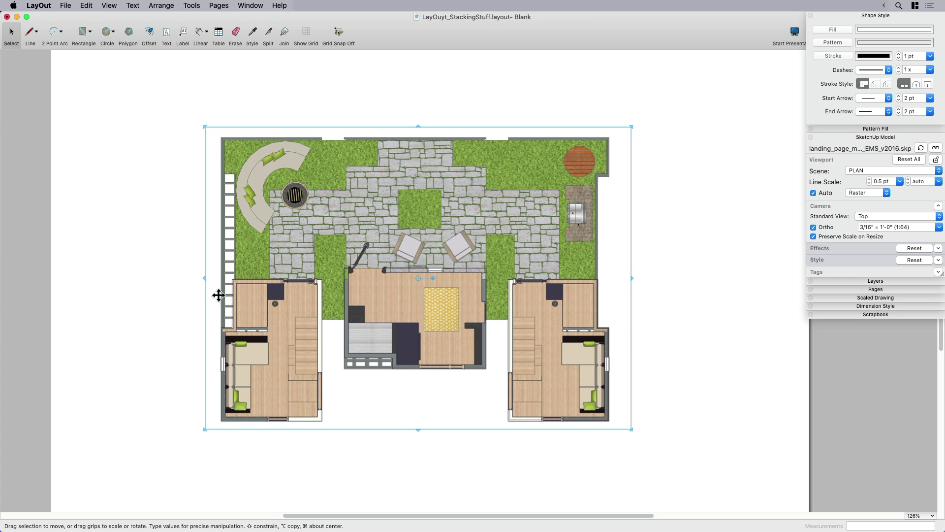
Draw a rectangle with a 2 pt magenta stroke around the outer walls of the middle building
scroll(254, 359, up, 1)
scroll(254, 360, up, 5)
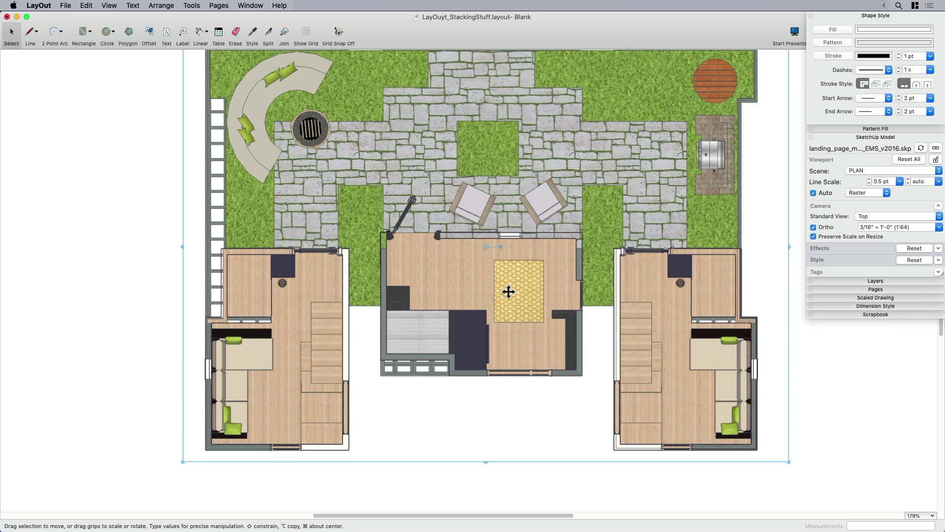
key(r)
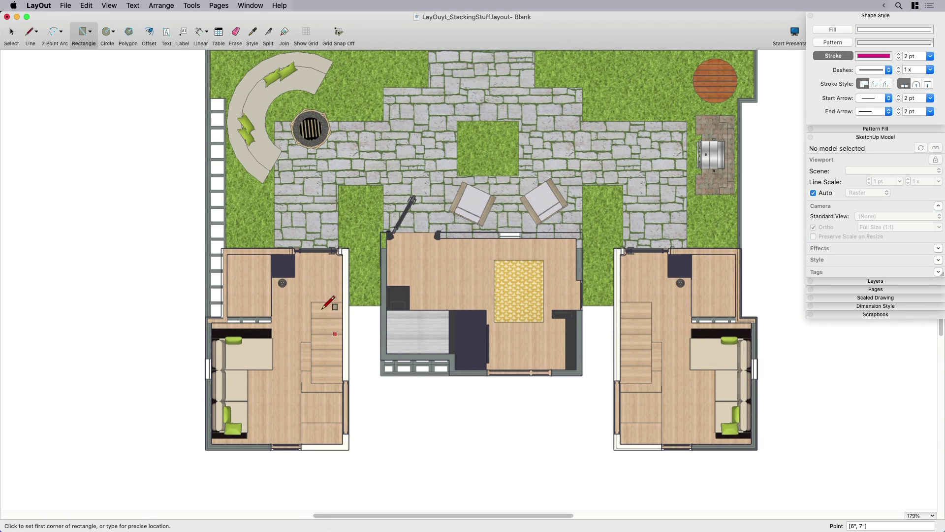
key(space)
click(87, 35)
click(381, 375)
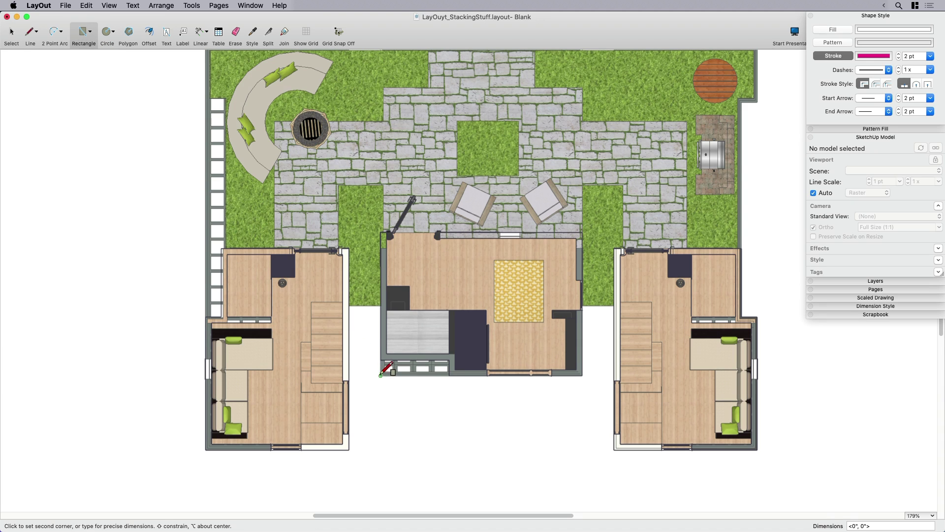
click(582, 231)
middle_drag(513, 360, 482, 384)
key(space)
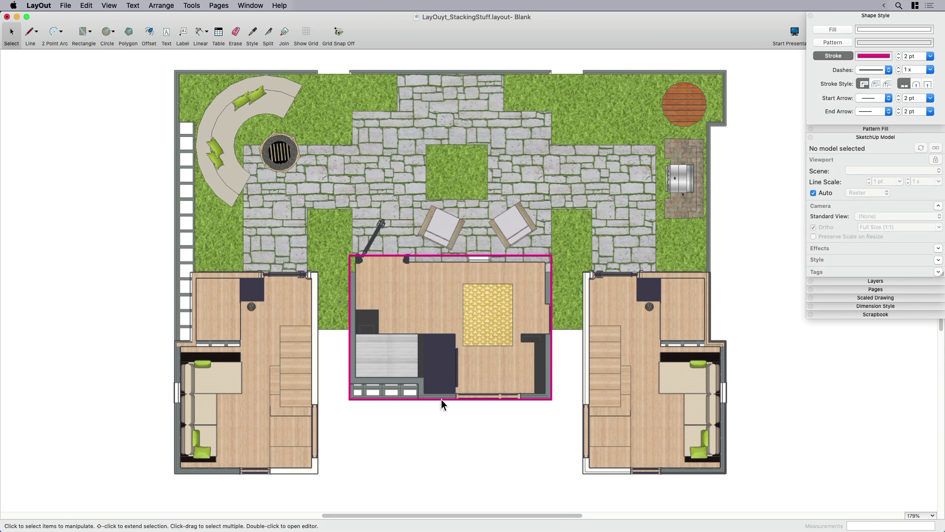
Create a clipping mask from the magenta rectangle and the plan viewport so only the middle building is shown
click(434, 367)
click(437, 401)
click(438, 397)
click(438, 399)
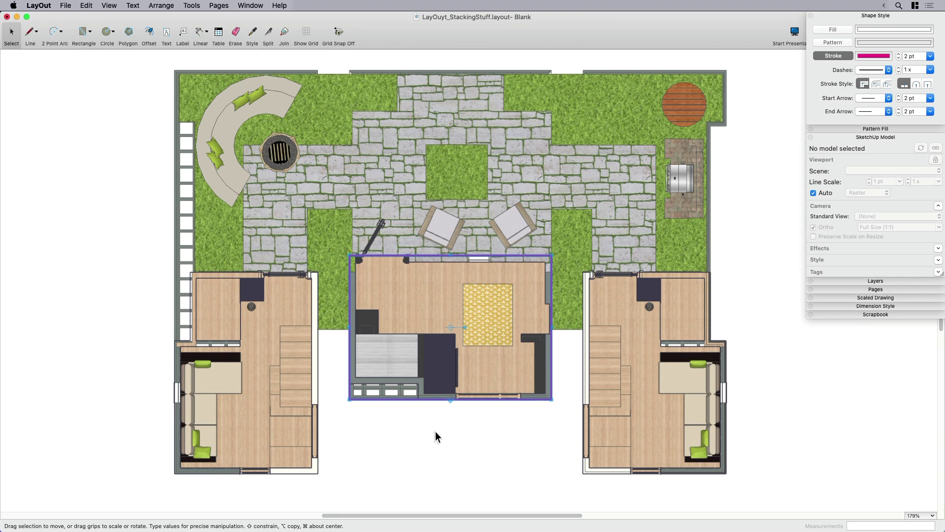
middle_drag(444, 431, 443, 424)
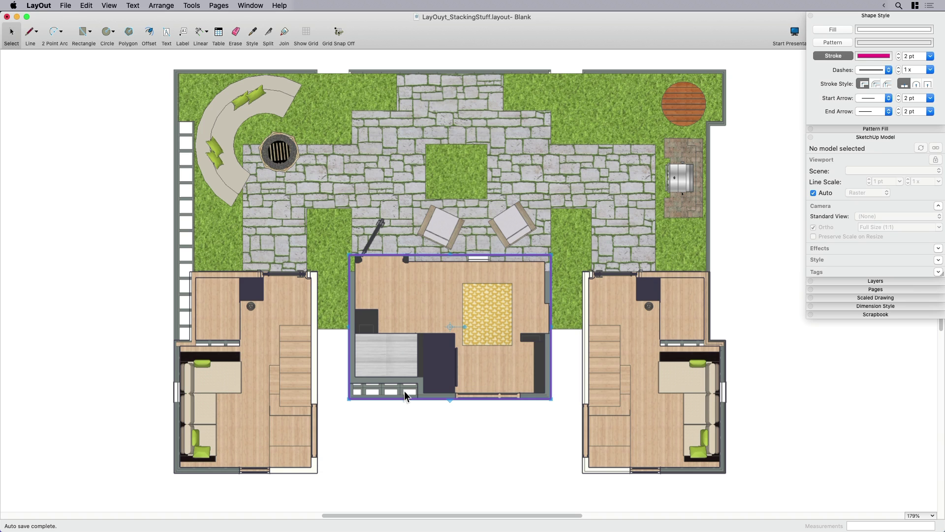
click(401, 430)
scroll(400, 430, down, 1)
scroll(413, 423, down, 3)
click(427, 395)
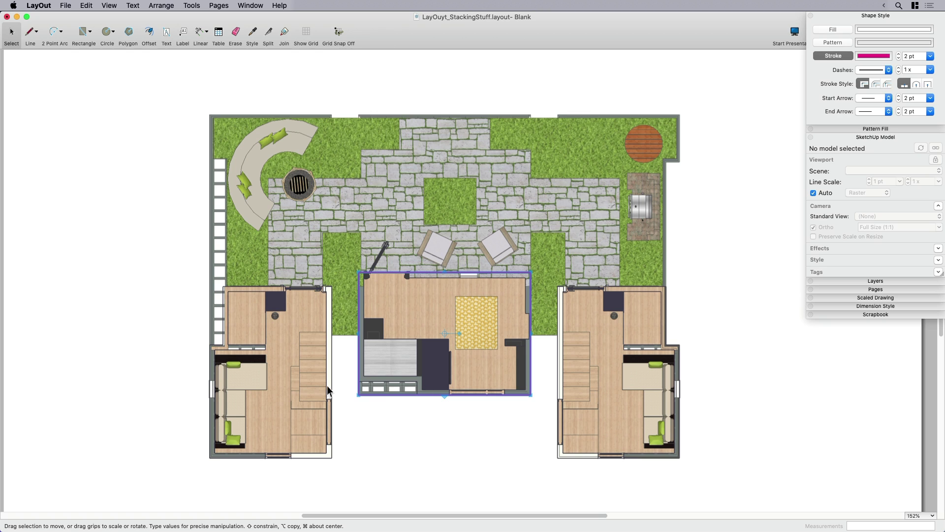
click(286, 379)
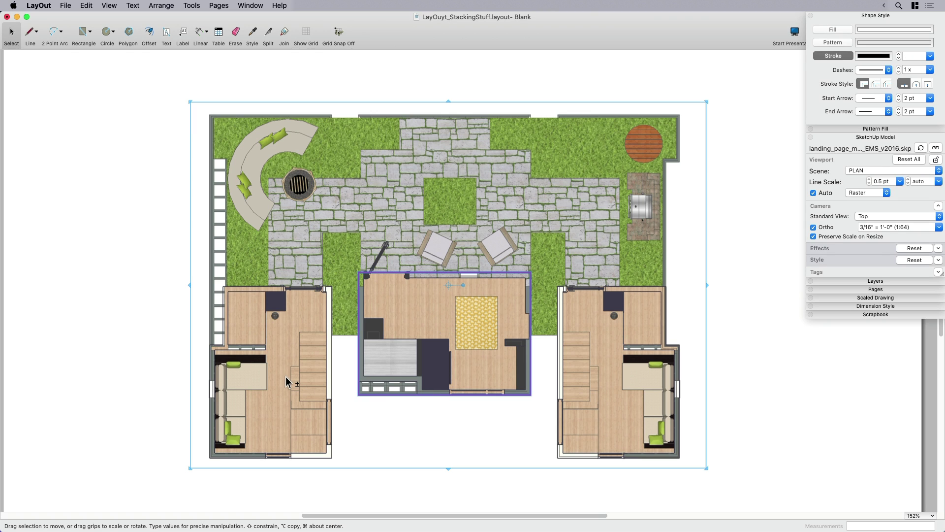
click(368, 487)
click(380, 392)
right_click(412, 357)
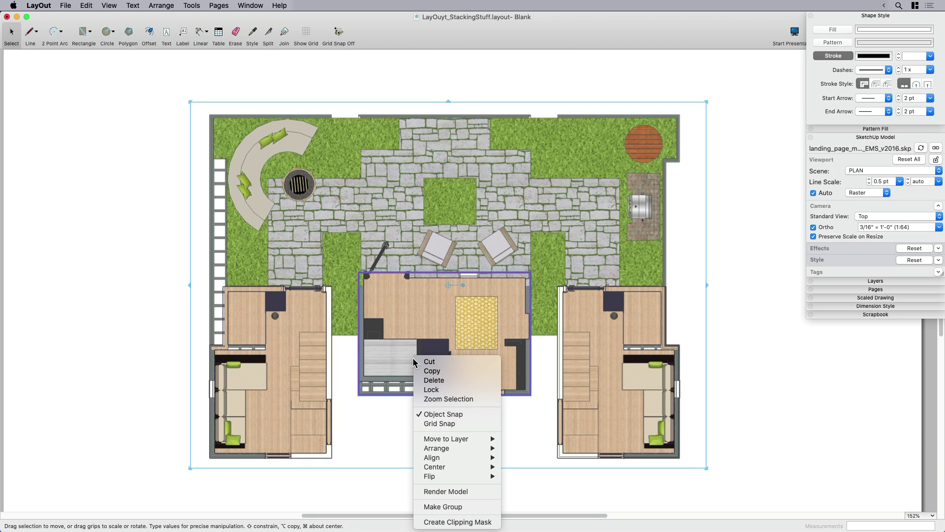
click(392, 336)
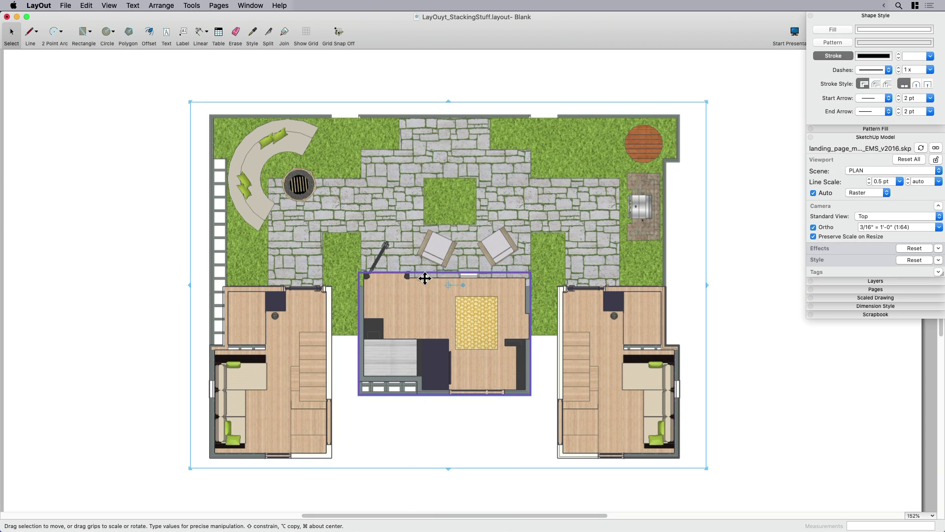
right_click(425, 279)
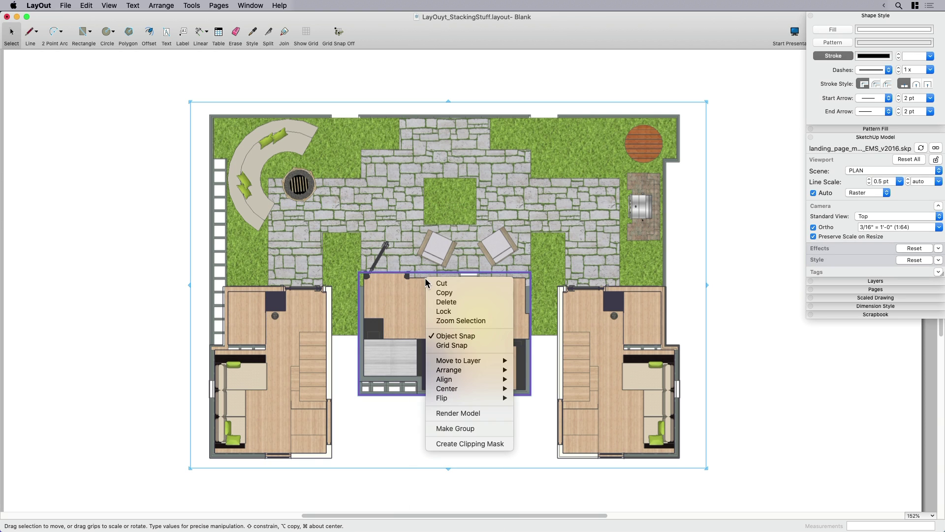
click(472, 443)
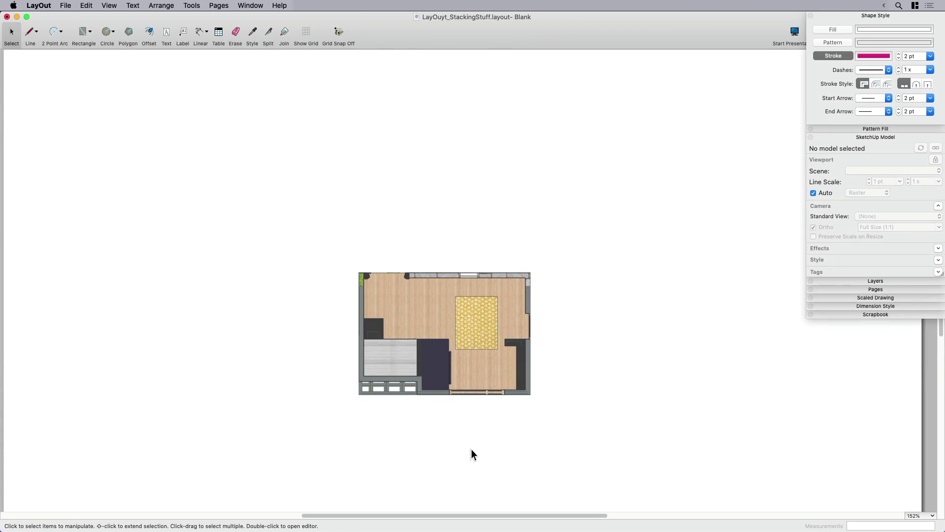
Try widening the clipped viewport at its right and left edges, and undo both size changes
click(459, 376)
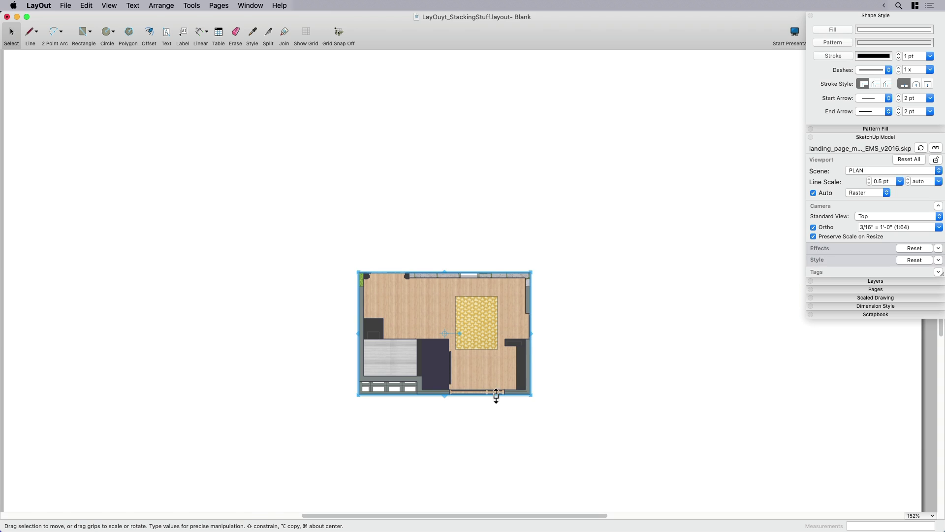
drag(530, 334, 611, 339)
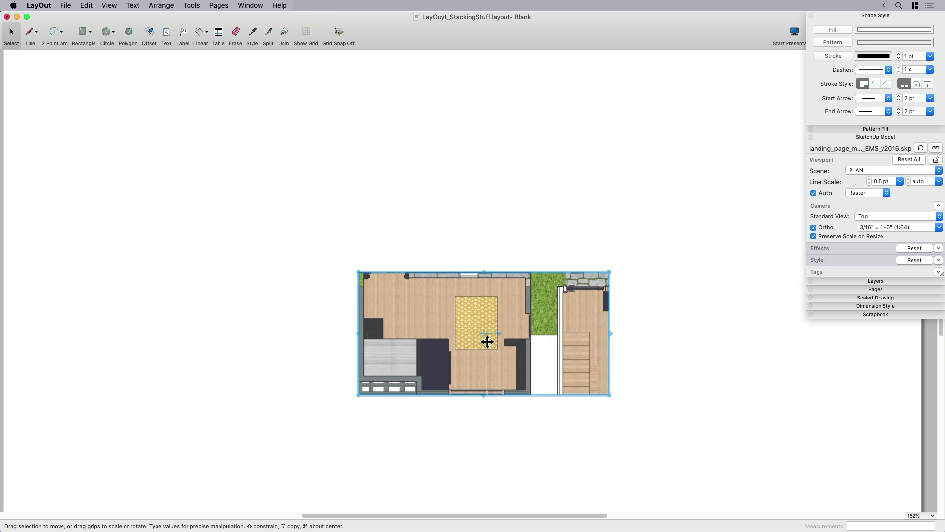
drag(358, 332, 312, 332)
key(super+z)
key(super+z)
click(416, 430)
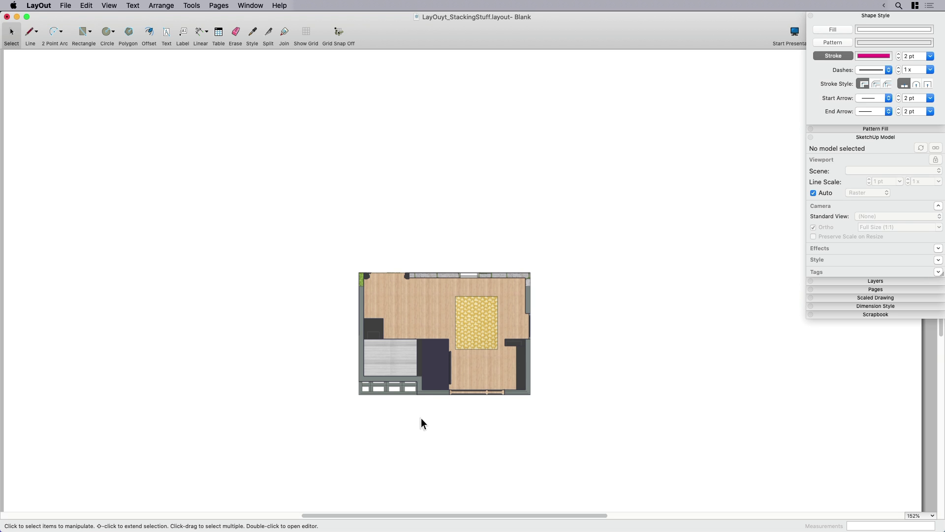
Overlay a hidden-line version of the clipped plan viewport on the textured one, aligned exactly with it
click(413, 362)
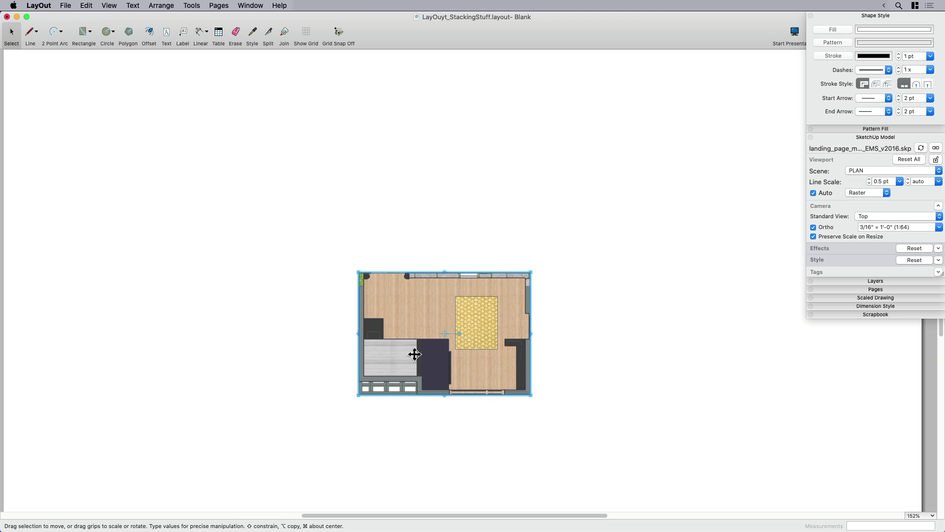
key(super+z)
drag(418, 368, 488, 367)
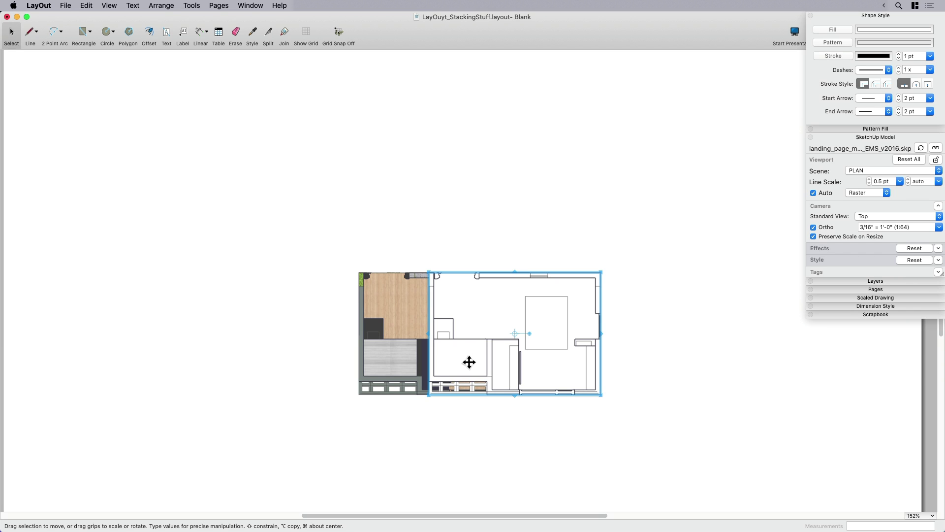
drag(463, 361, 433, 361)
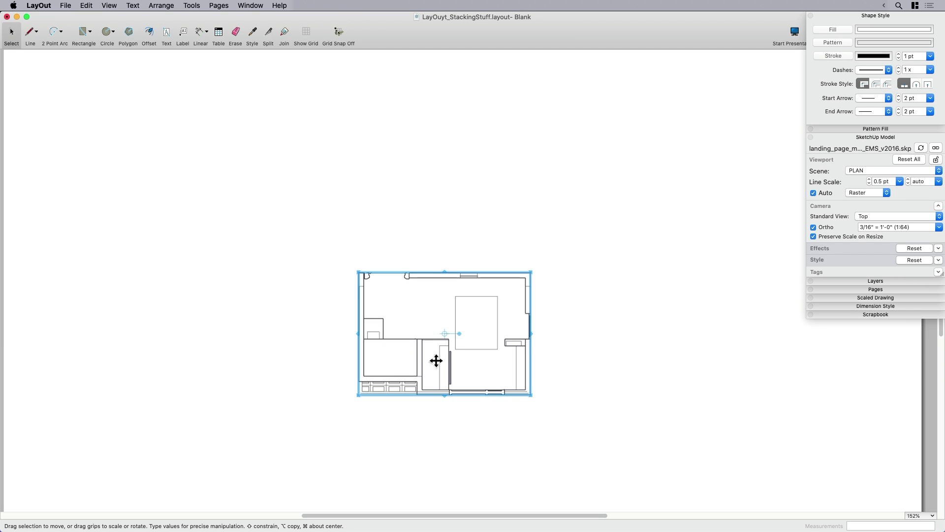
Release the clipping mask from the hidden-line plan viewport and clear the selection
right_click(404, 367)
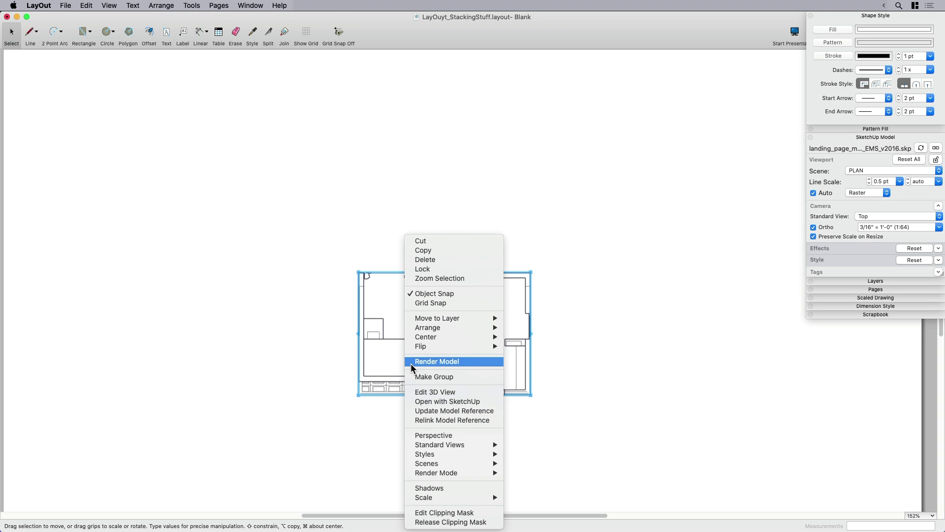
click(467, 522)
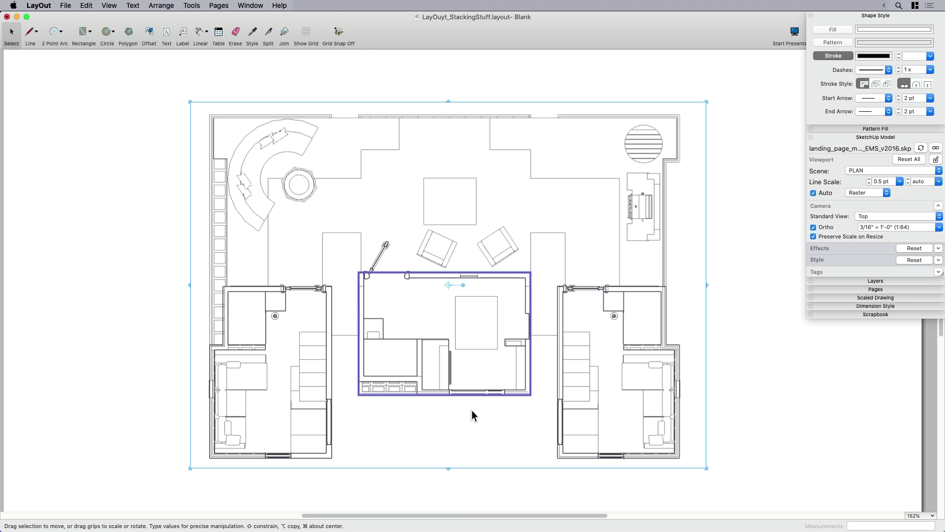
click(445, 492)
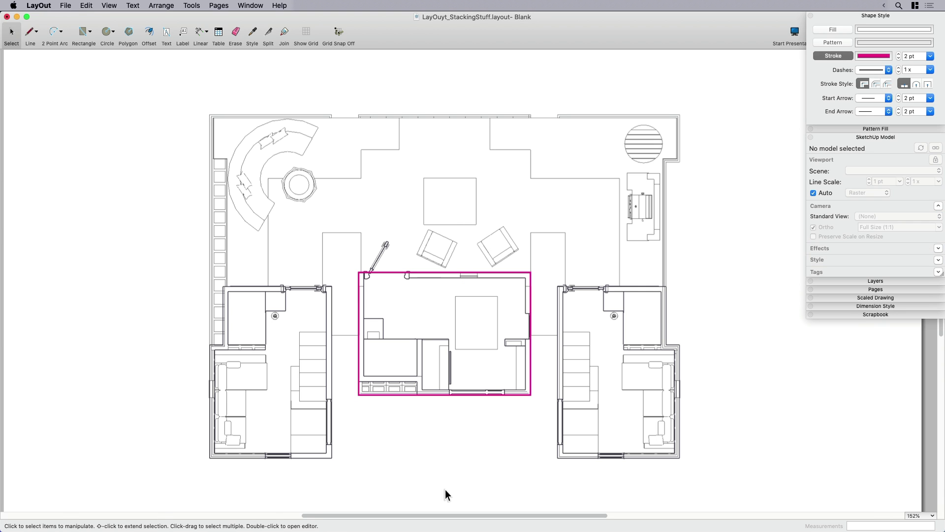
Delete the magenta rectangle left over the middle building after the clipping mask was released
click(530, 381)
key(Delete)
right_click(438, 364)
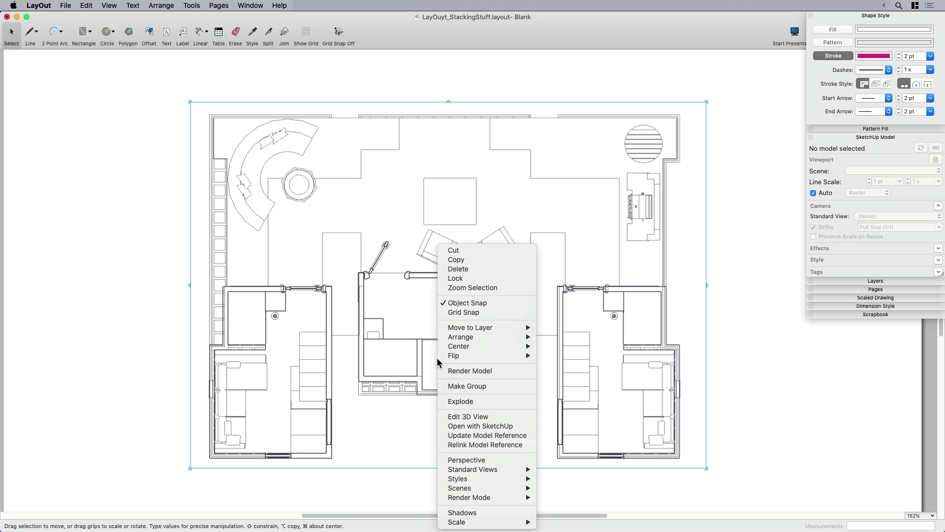
click(422, 364)
Try moving the full hidden-line plan viewport aside to expose the clipped textured one, and undo the move
drag(422, 364, 649, 311)
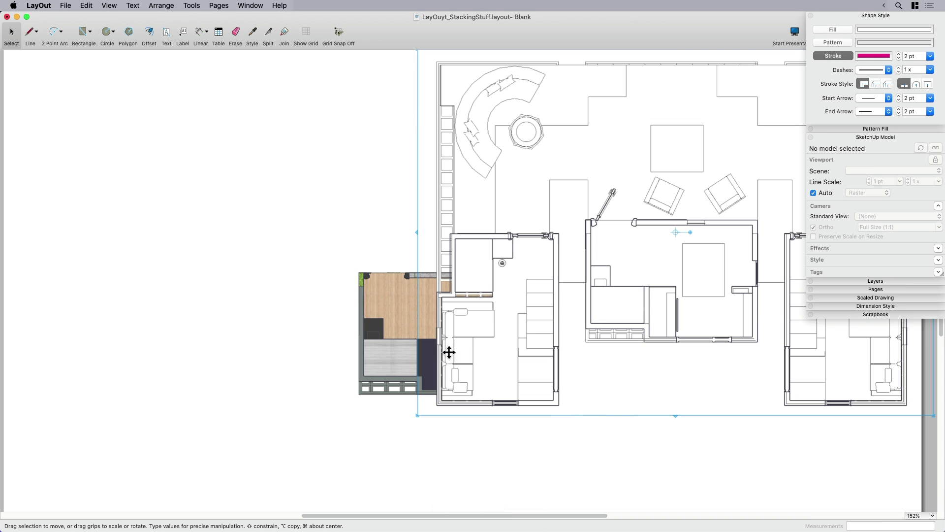
key(super+c)
key(super+v)
Send the full hidden-line plan viewport to the back, behind the clipped textured viewport, and clear the selection
right_click(475, 343)
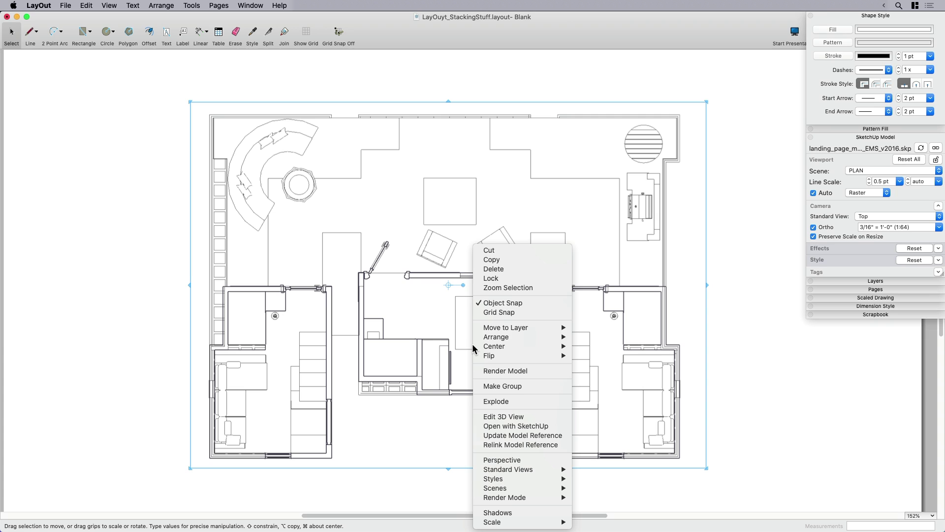
mouse_move(493, 333)
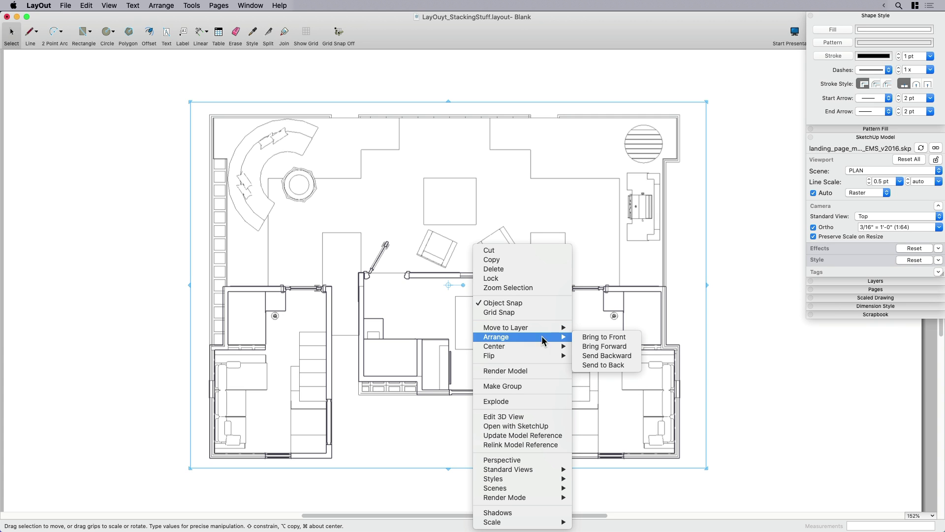
click(603, 365)
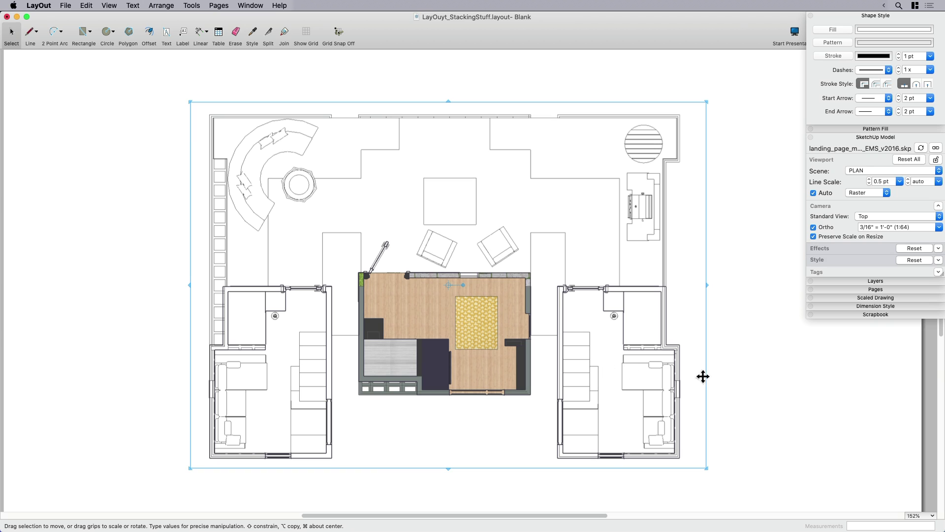
click(745, 389)
Select the full plan viewport behind the clipped one and show its list of in-model styles
click(517, 357)
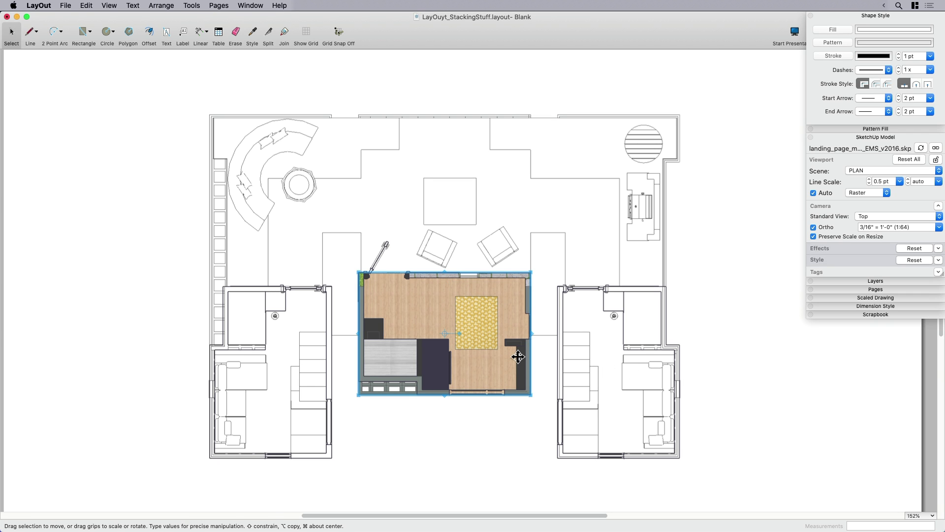
click(605, 357)
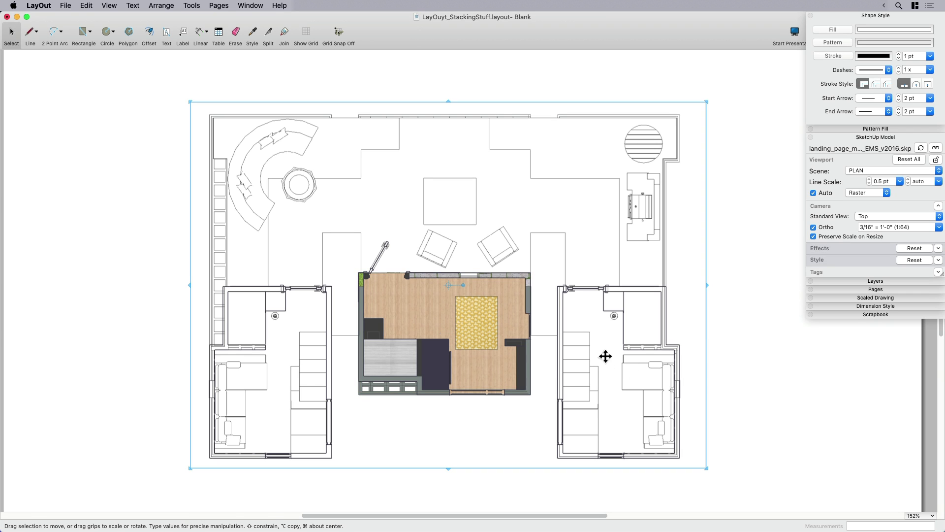
click(818, 260)
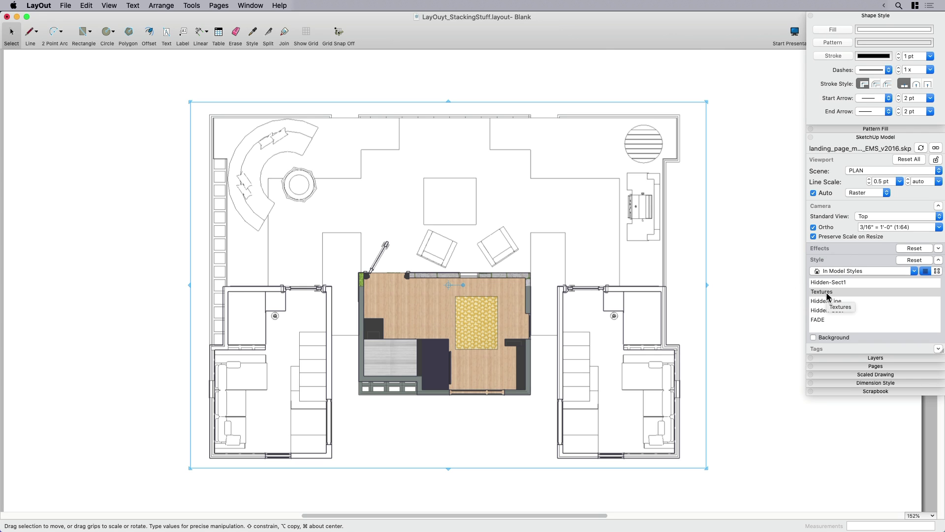
click(837, 271)
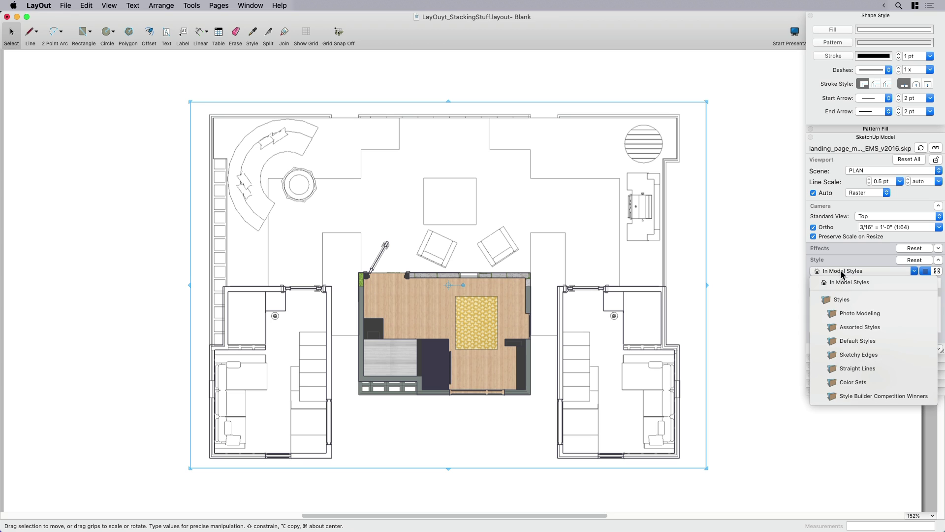
click(850, 283)
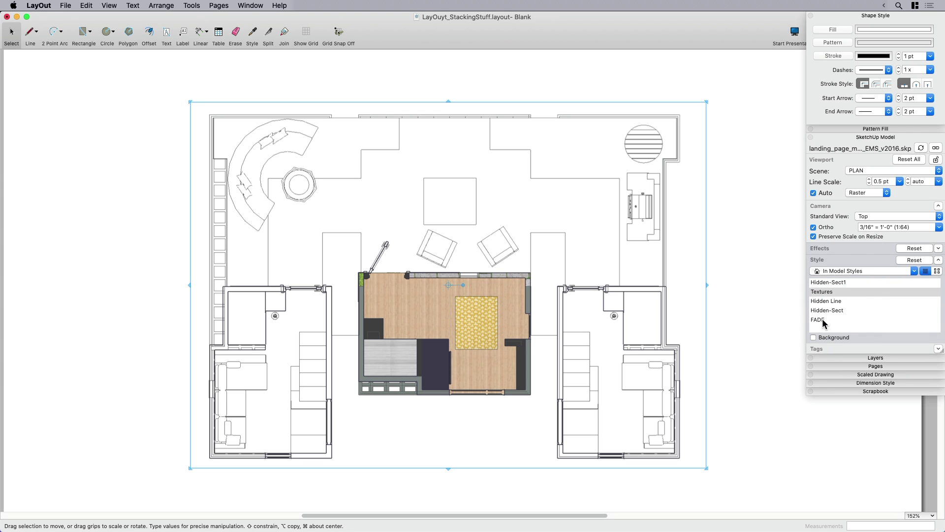
Apply the Textures style to the full plan viewport
click(755, 336)
click(654, 347)
click(822, 292)
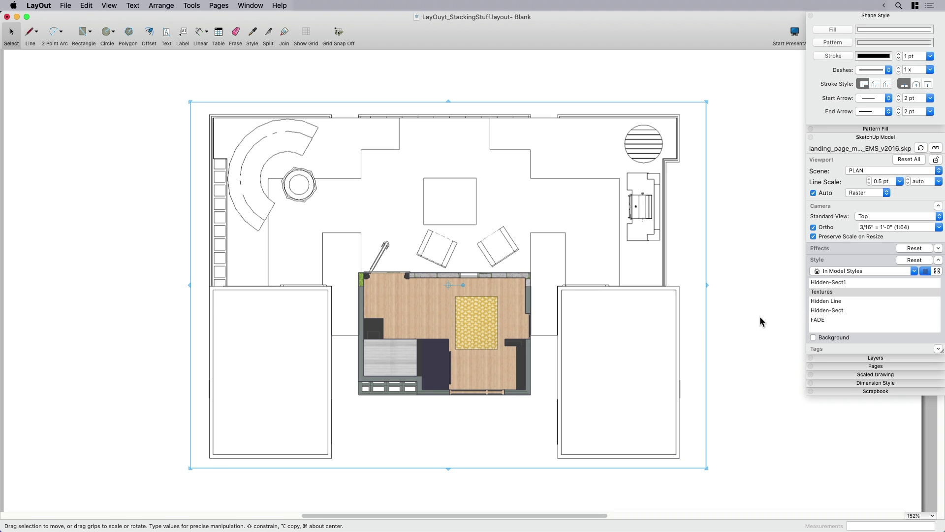
Try moving the clipped middle-building viewport down over the textured plan, and undo the move
click(496, 333)
mouse_move(489, 374)
mouse_down()
mouse_move(483, 392)
mouse_move(478, 386)
mouse_up()
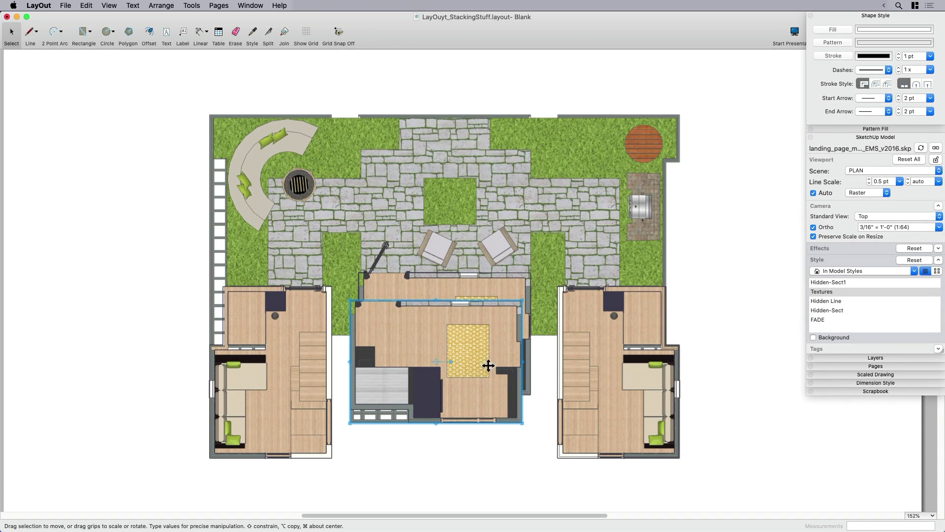
key(super+z)
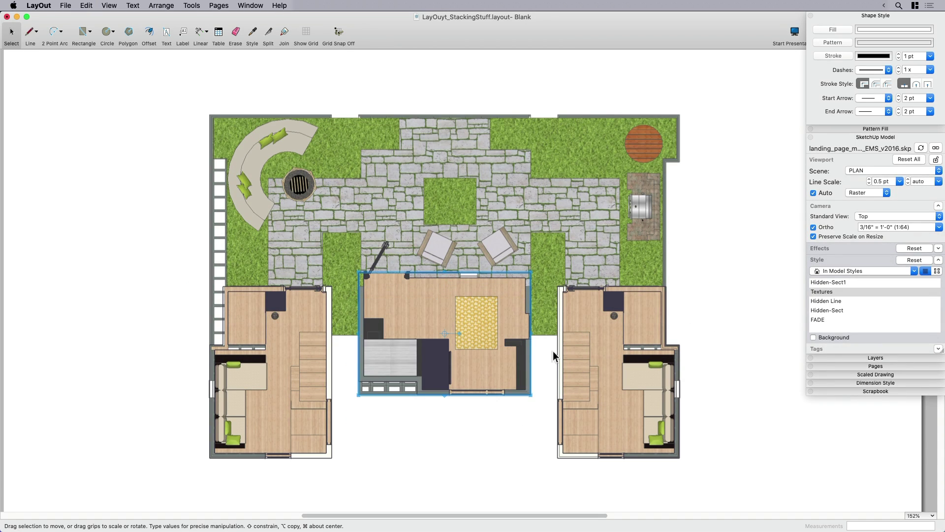
Switch the full plan viewport to the FADE style and clear the selection
click(579, 340)
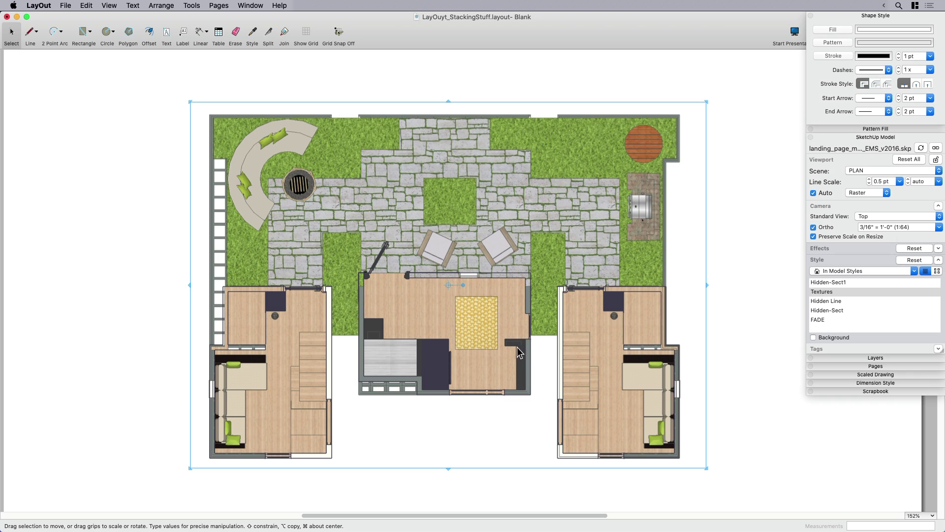
click(819, 320)
click(719, 332)
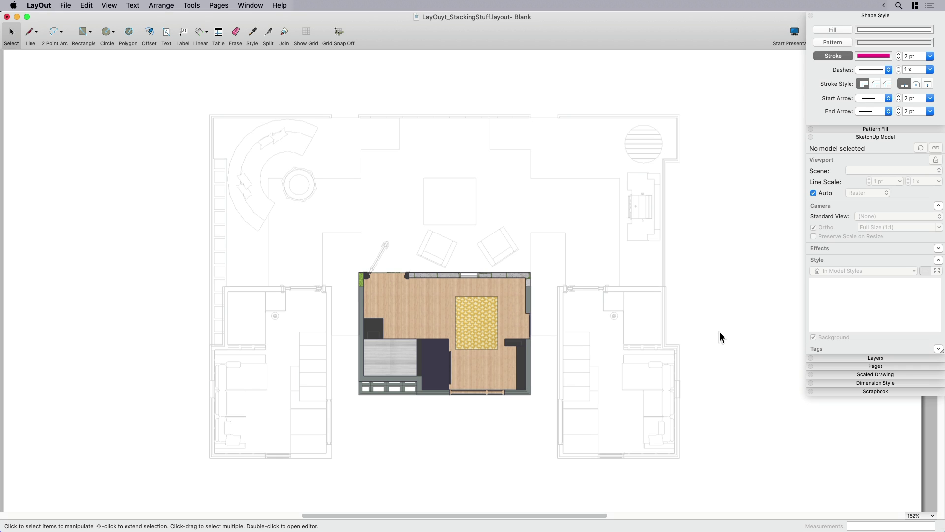
Apply the Hidden-Sect style to the full plan viewport behind the textured middle building
click(423, 341)
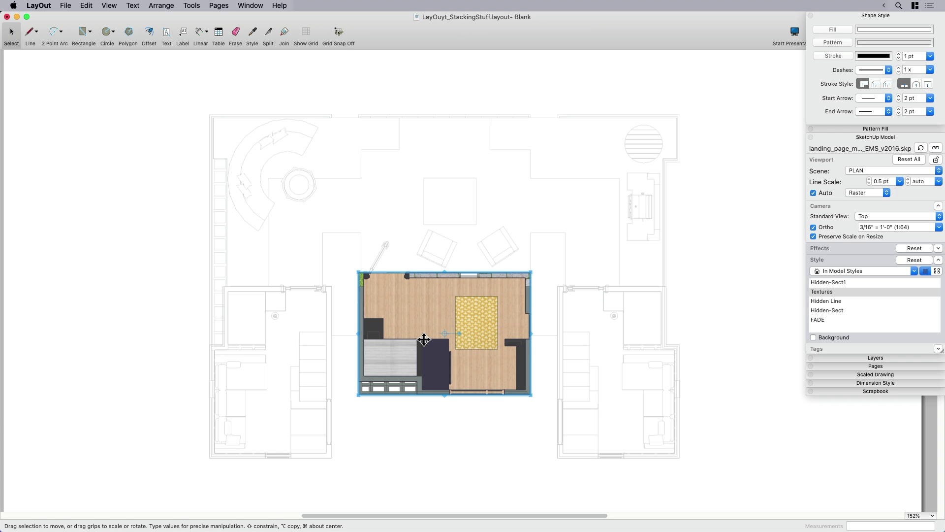
click(600, 356)
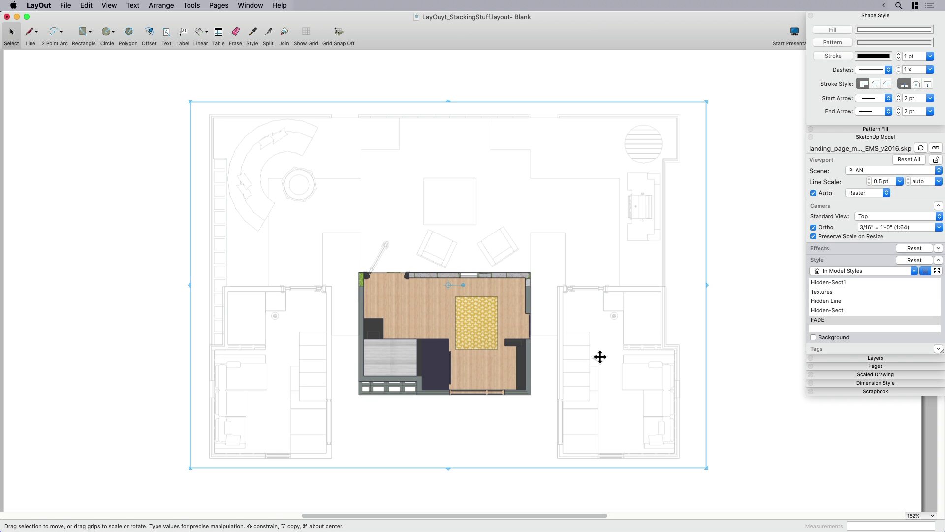
click(823, 307)
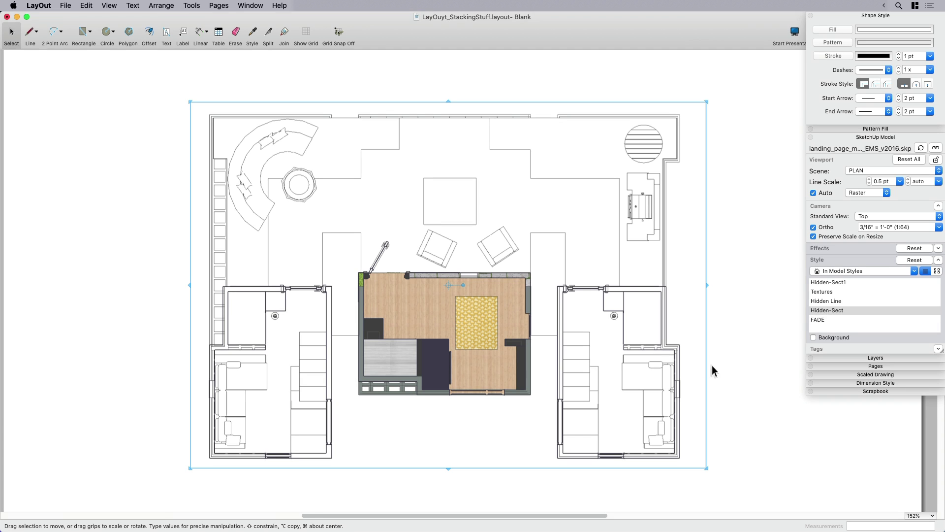
click(730, 363)
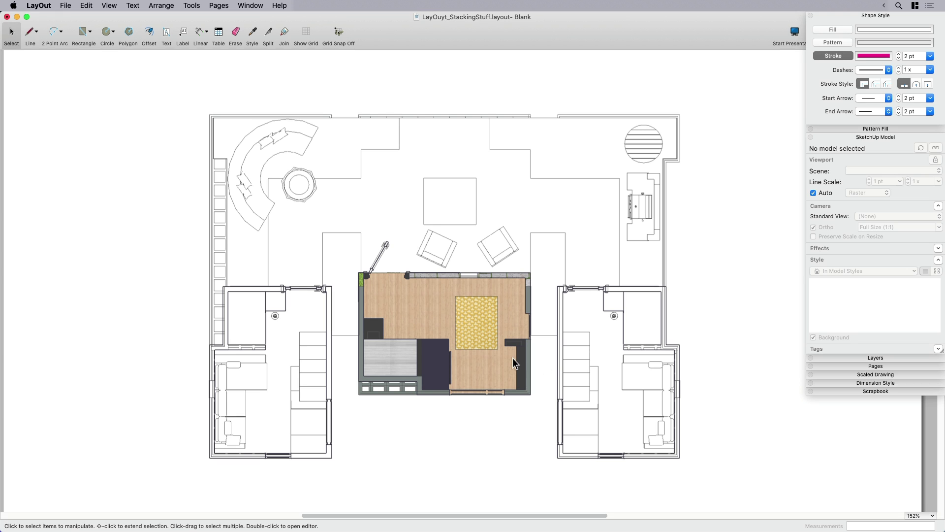
Change the clipped middle-building viewport from textures to the Hidden-Sect style
click(436, 352)
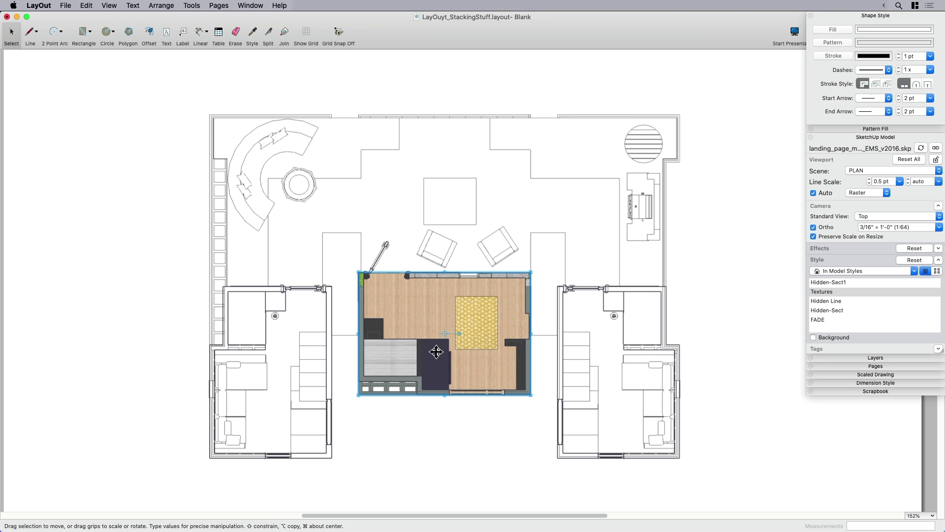
click(826, 310)
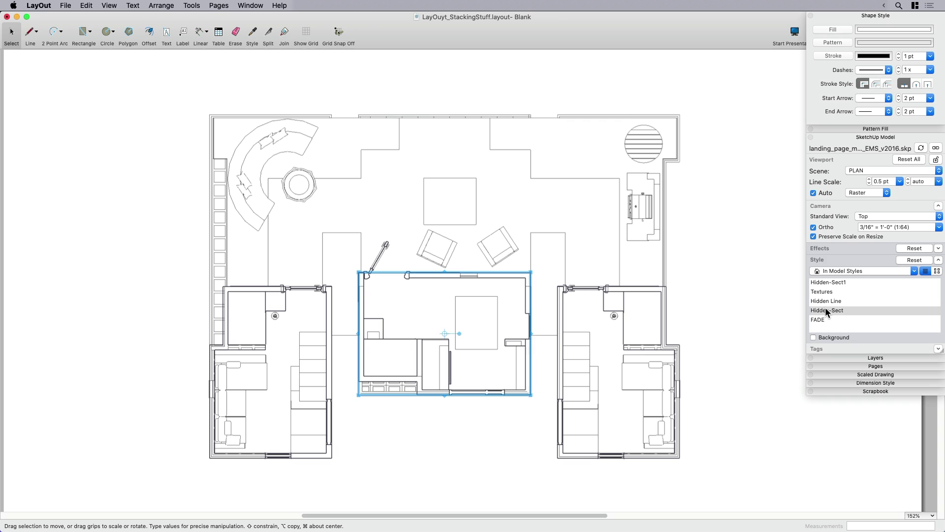
click(480, 438)
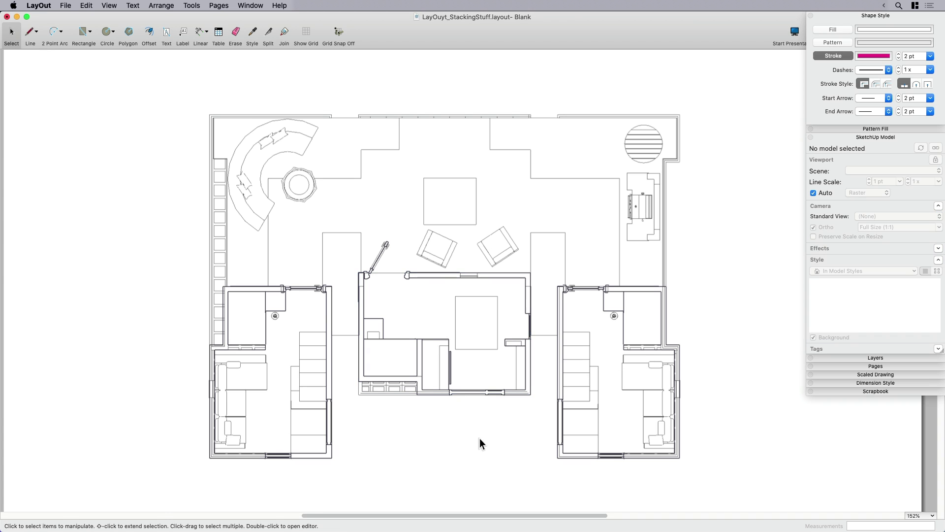
Apply the FADE style to the full background plan viewport so the clipped middle building stands out
click(435, 366)
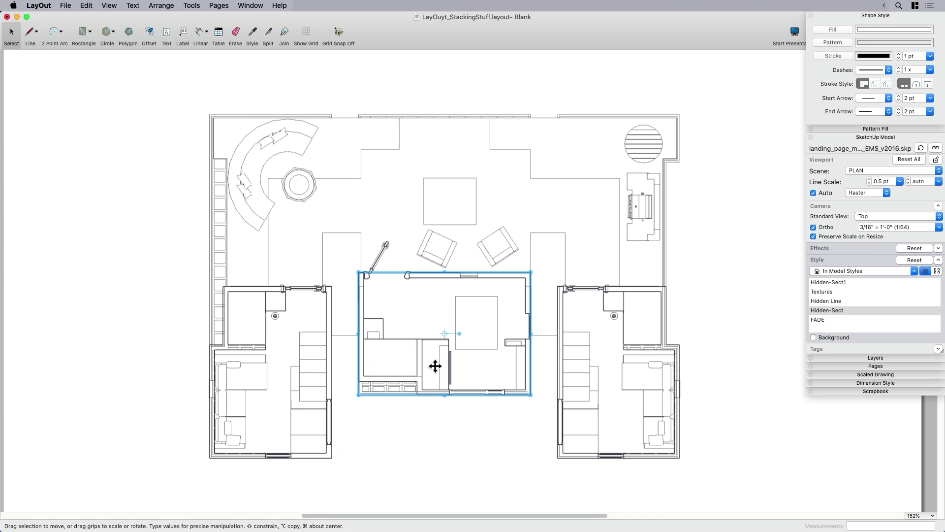
click(559, 385)
click(819, 320)
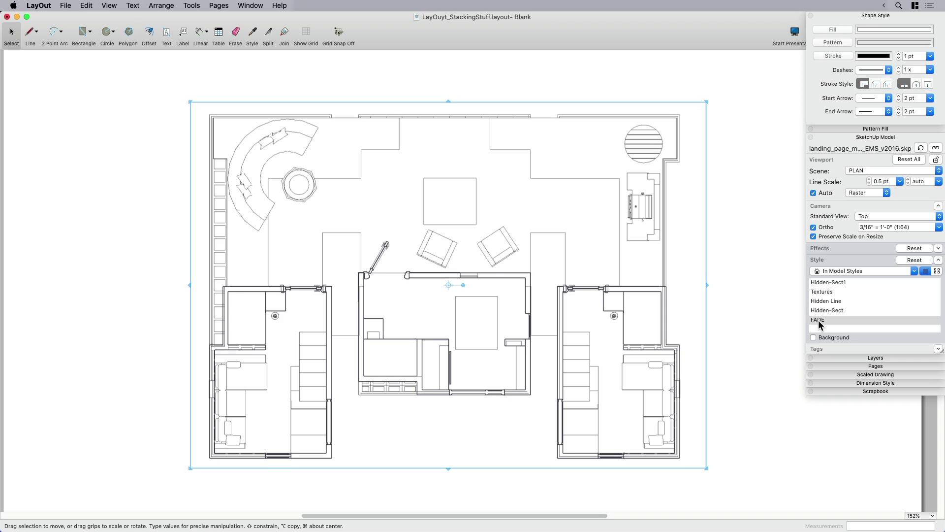
click(742, 341)
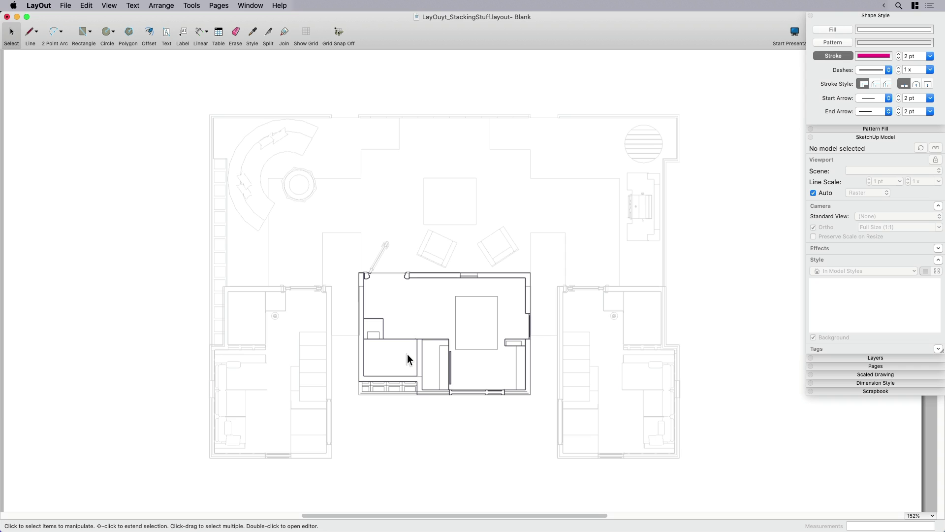
Turn on a black stroke of 2 pt around the clipped middle-building viewport
click(439, 347)
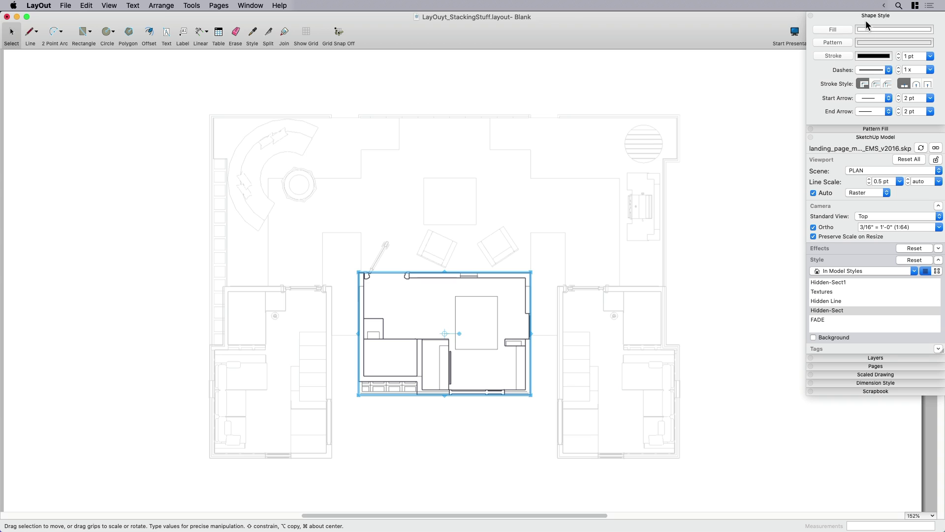
click(833, 55)
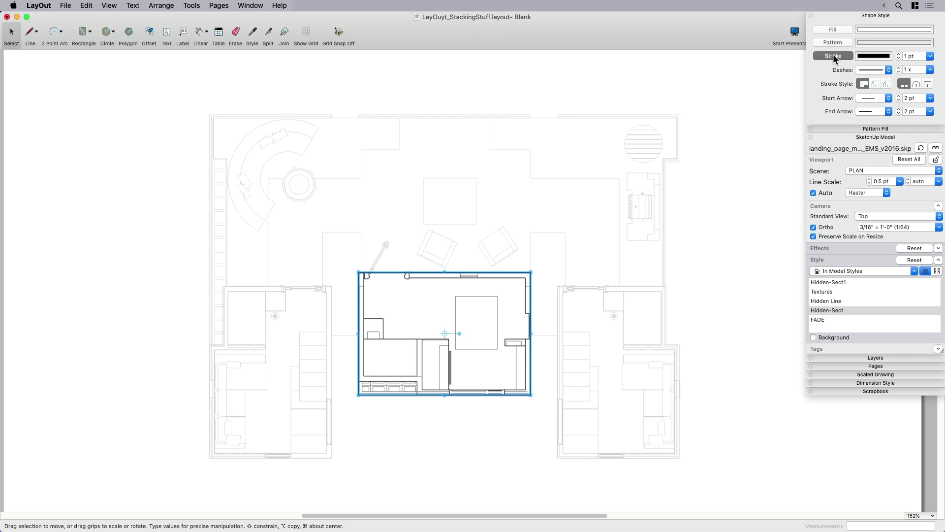
click(930, 56)
click(913, 123)
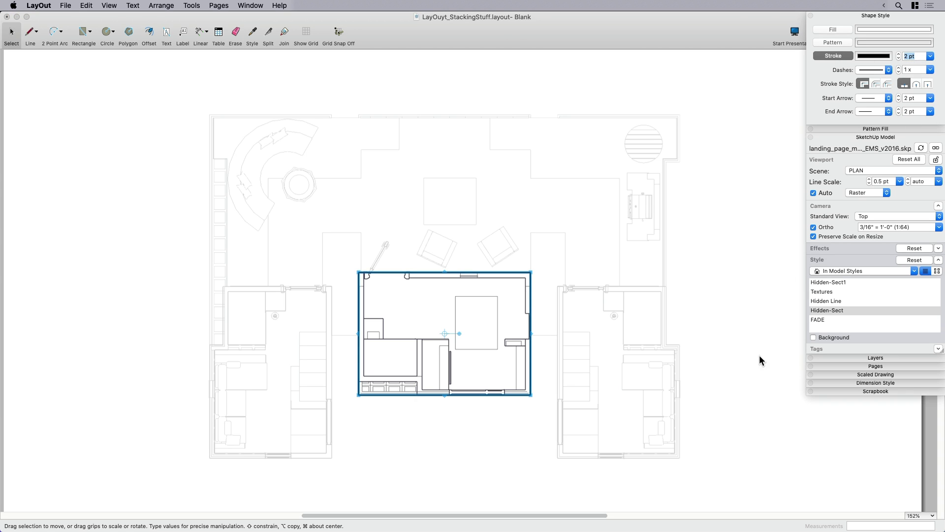
click(440, 437)
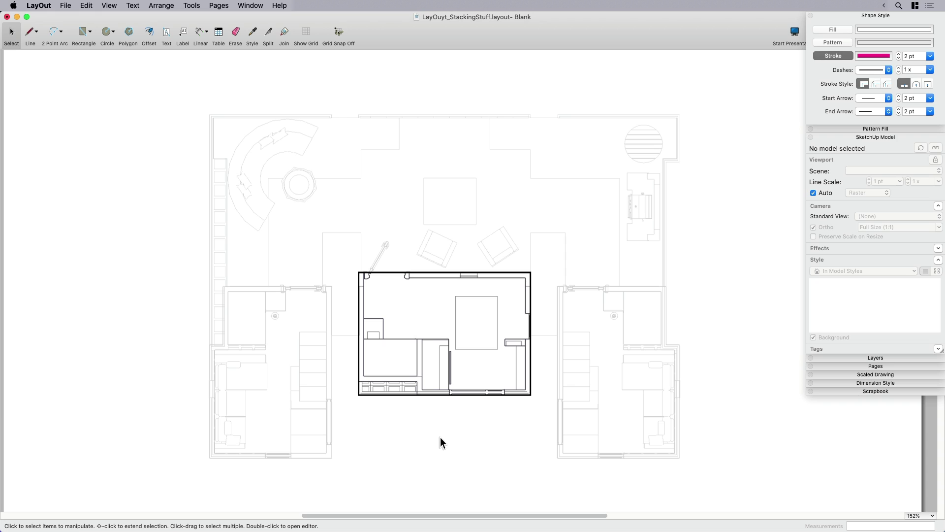
Add a text box reading "Loft Enlargement / Detail" just below the outlined middle building
click(166, 43)
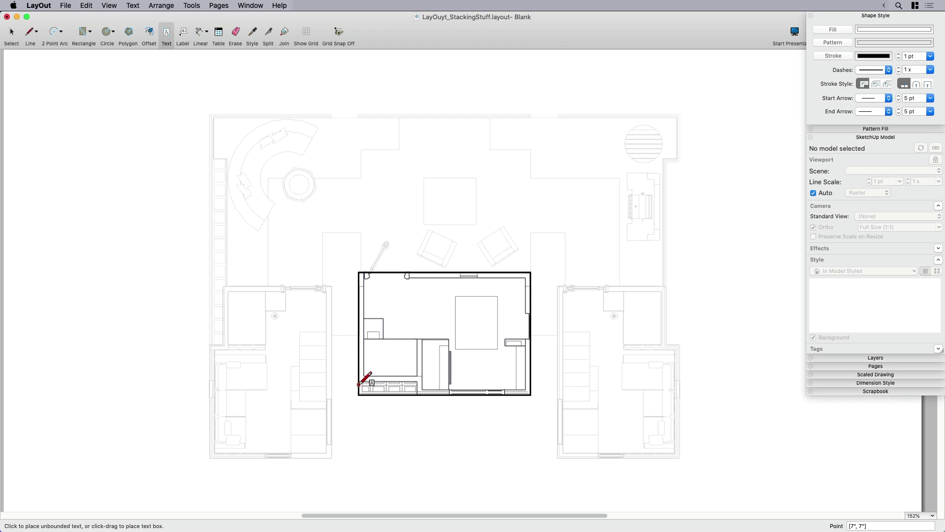
drag(358, 402, 440, 422)
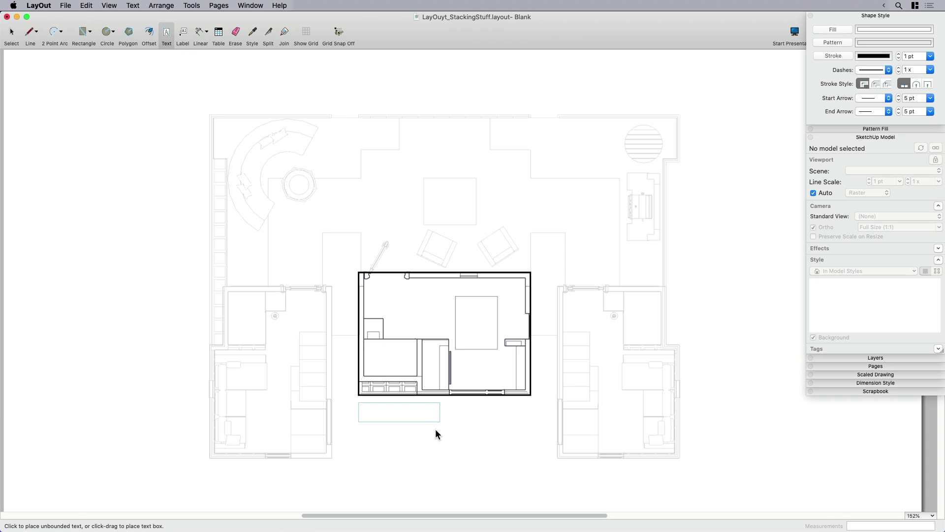
text(Loft Enlargement / Detail)
key(Escape)
key(space)
click(382, 412)
click(411, 459)
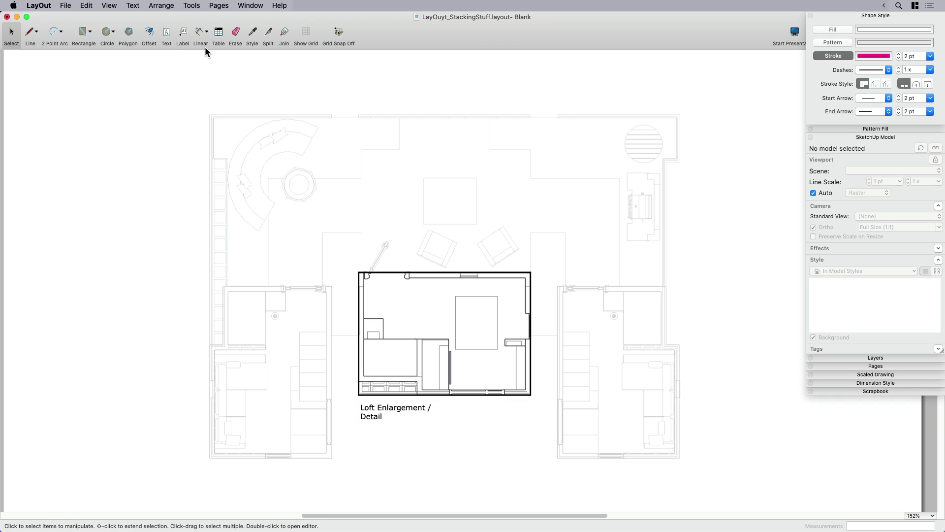
Add a leader label reading "Kitchen" that points from below the outlined building to its lower-right room
click(183, 37)
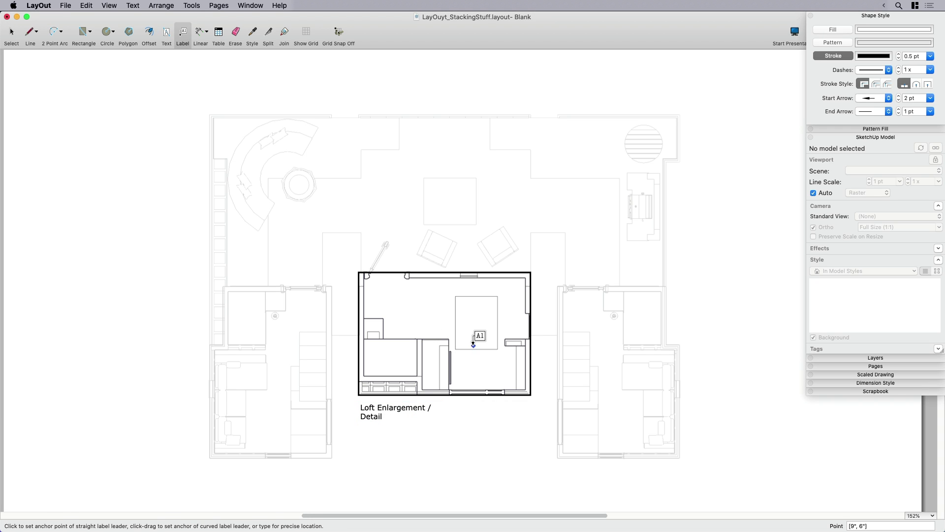
click(468, 379)
click(482, 417)
click(482, 414)
text(Kitchen)
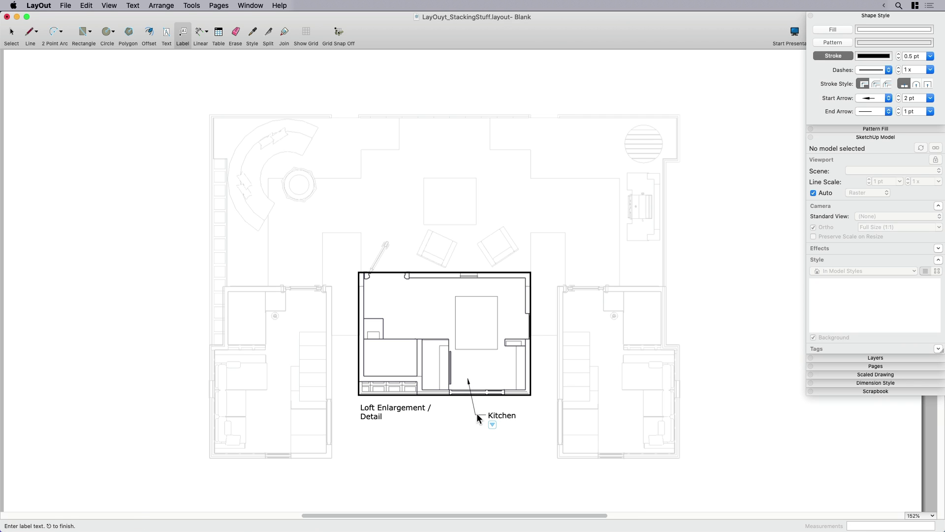
key(Escape)
key(space)
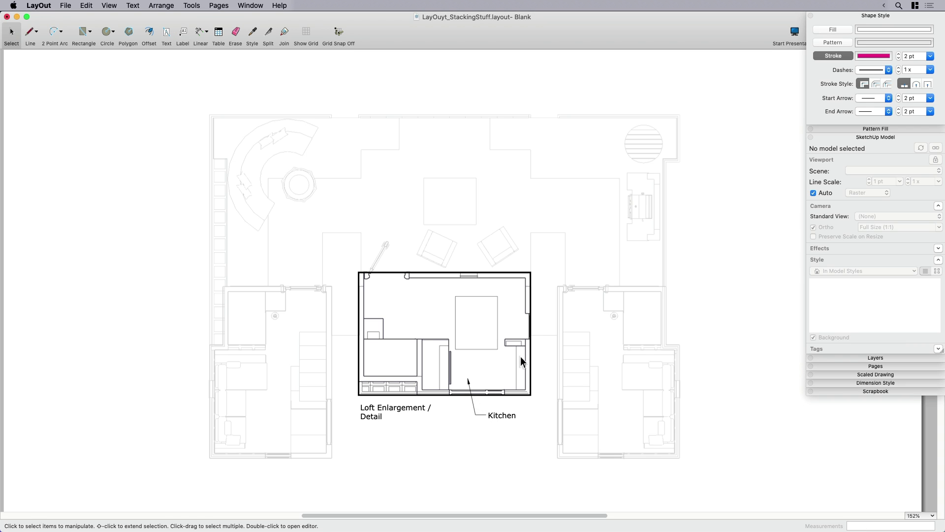
middle_drag(520, 356, 507, 350)
click(406, 353)
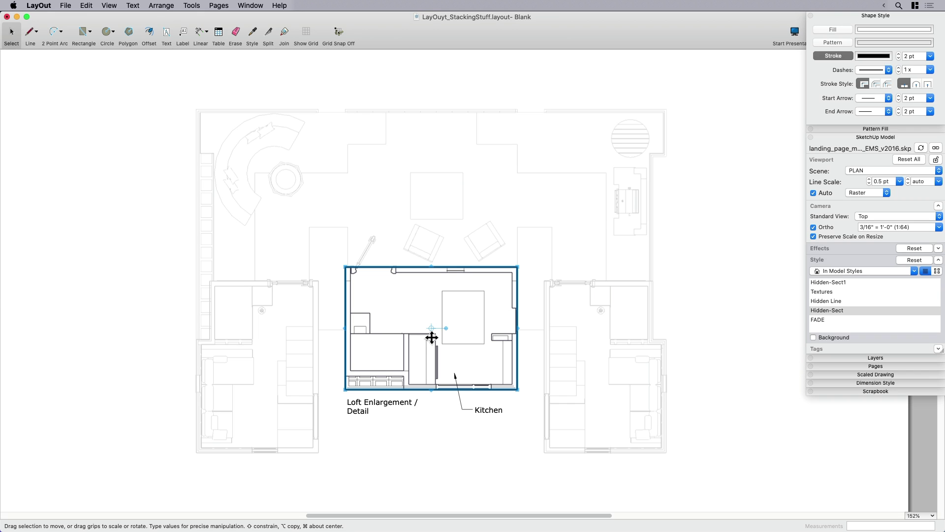
click(444, 438)
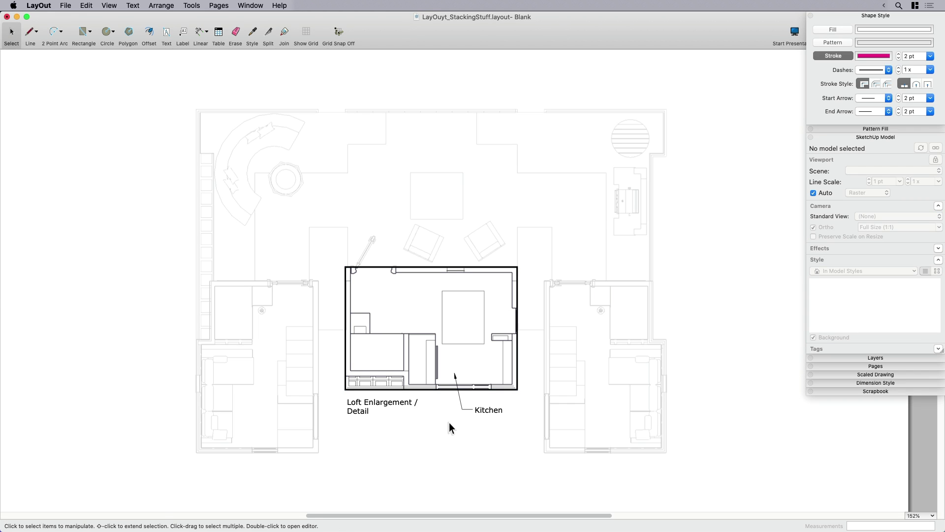
Try orbiting the model inside the clipped middle-building viewport, and undo the camera change
double_click(400, 344)
drag(404, 343, 425, 306)
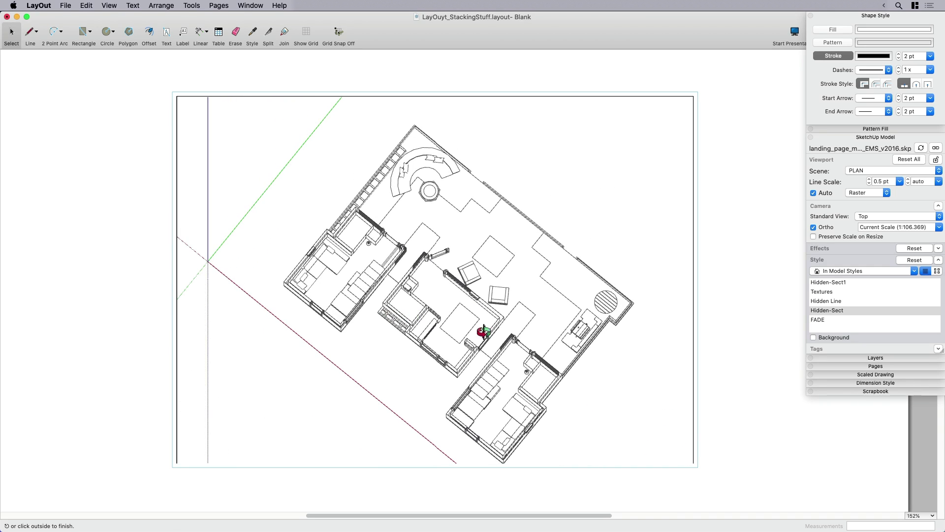
click(742, 397)
key(super+z)
key(super+z)
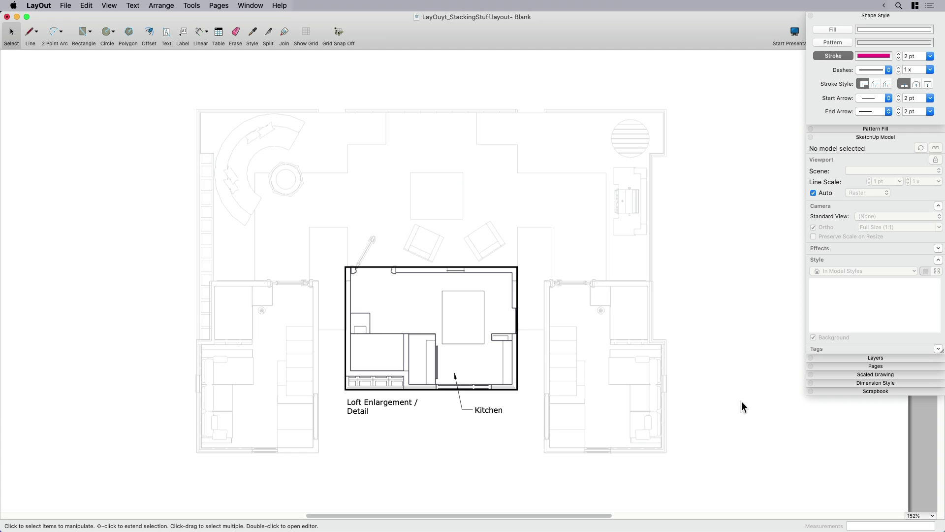
Compare the viewport and style settings of the clipped middle building with those of the faded background plan
click(390, 355)
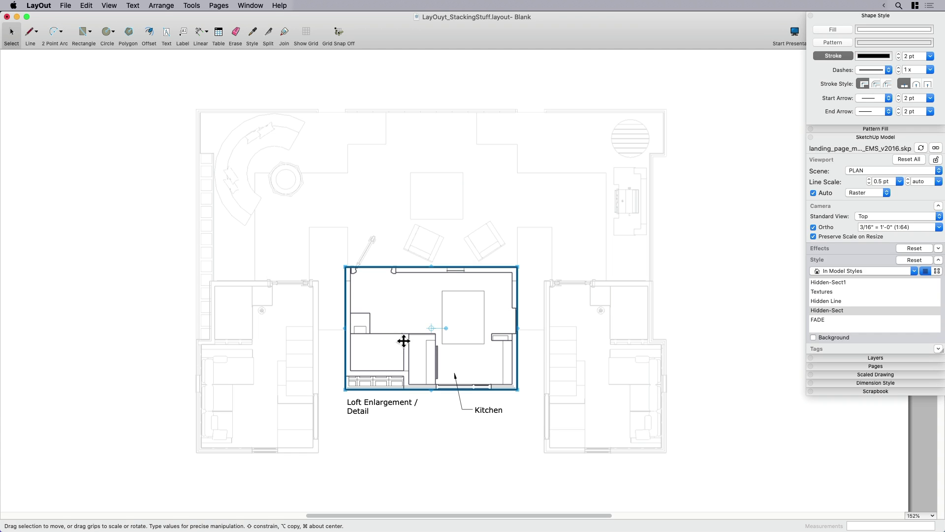
click(455, 228)
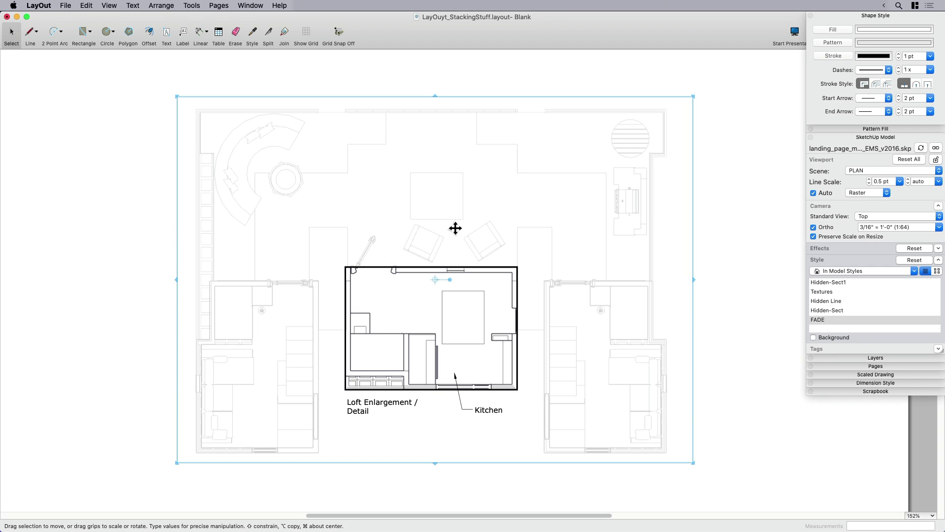
click(701, 308)
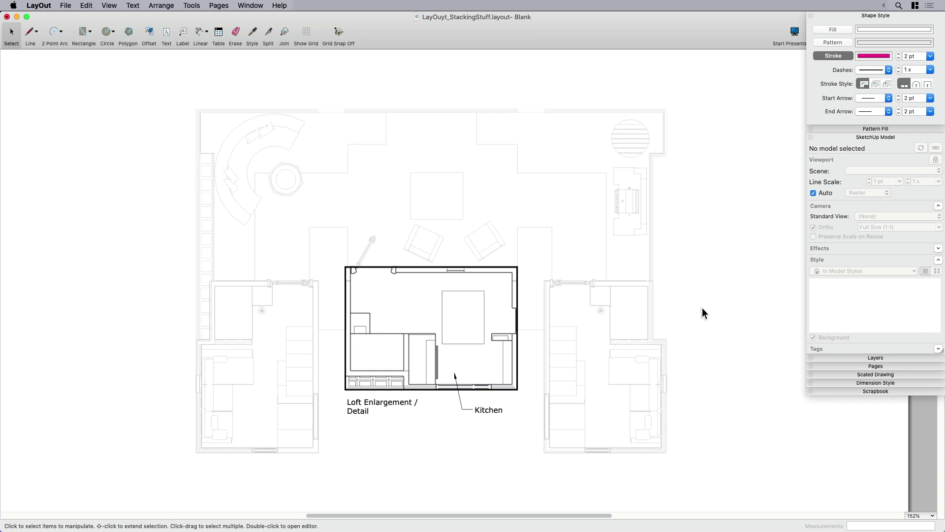
click(482, 319)
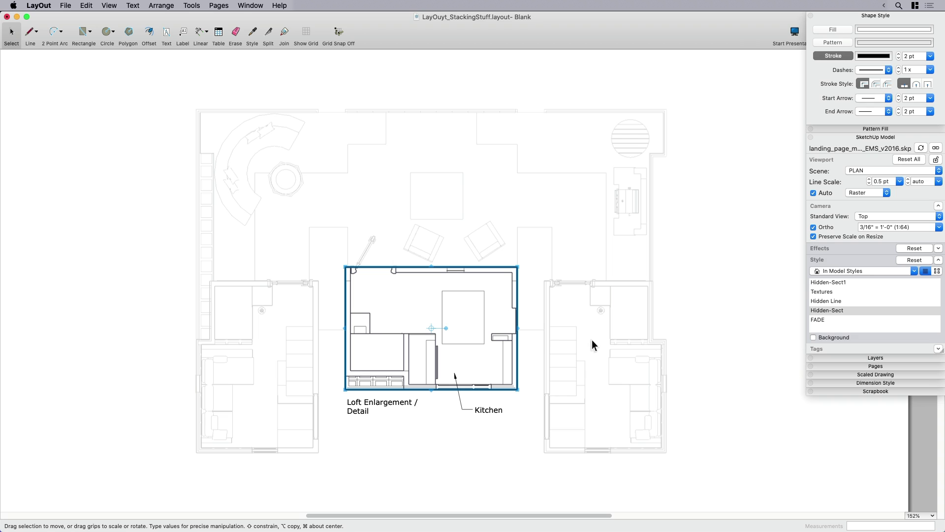
click(698, 322)
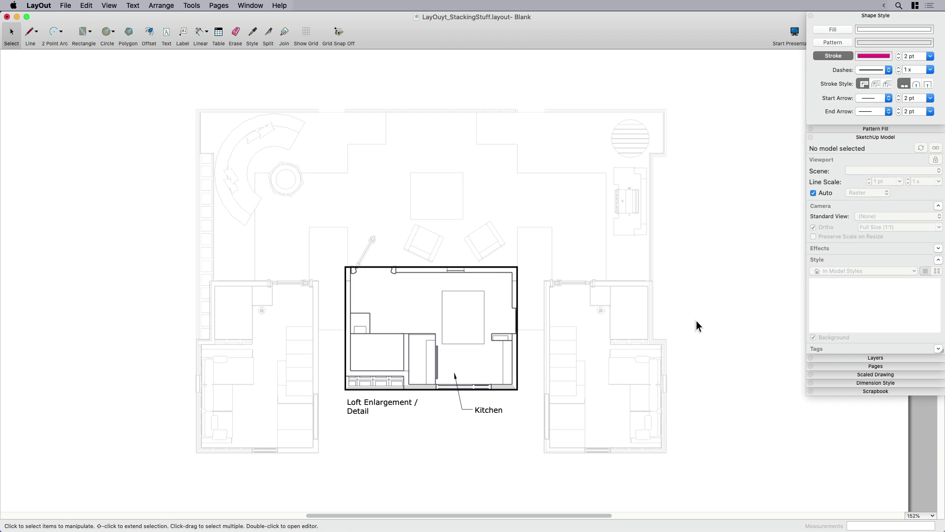
Trace the patio paving with the Line tool from its lower-left corner, up the stepped left side and across to the first upper-right notch
scroll(413, 237, up, 2)
scroll(445, 270, up, 1)
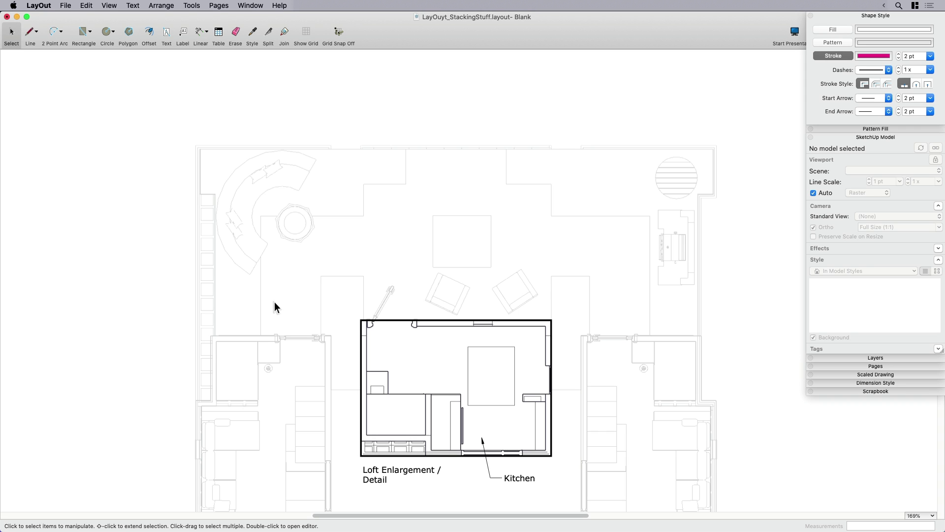
scroll(338, 268, up, 2)
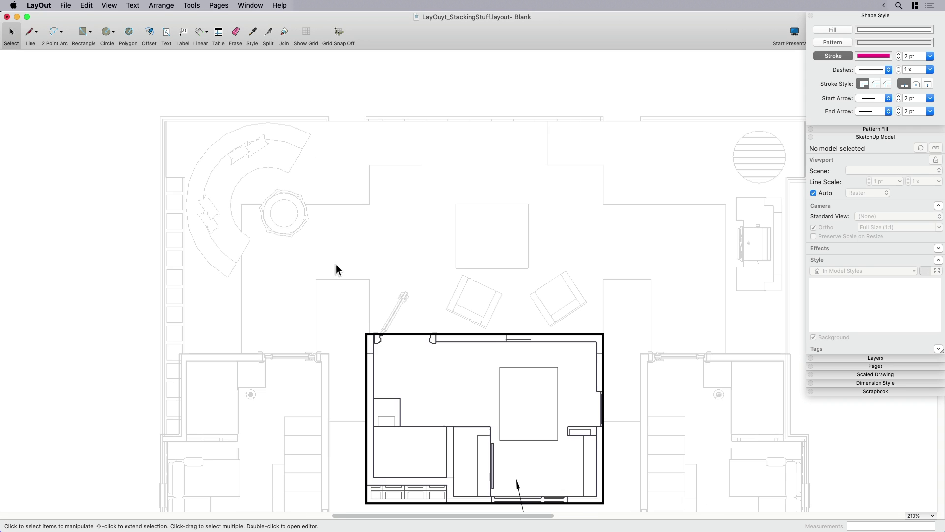
middle_drag(394, 256, 357, 279)
key(l)
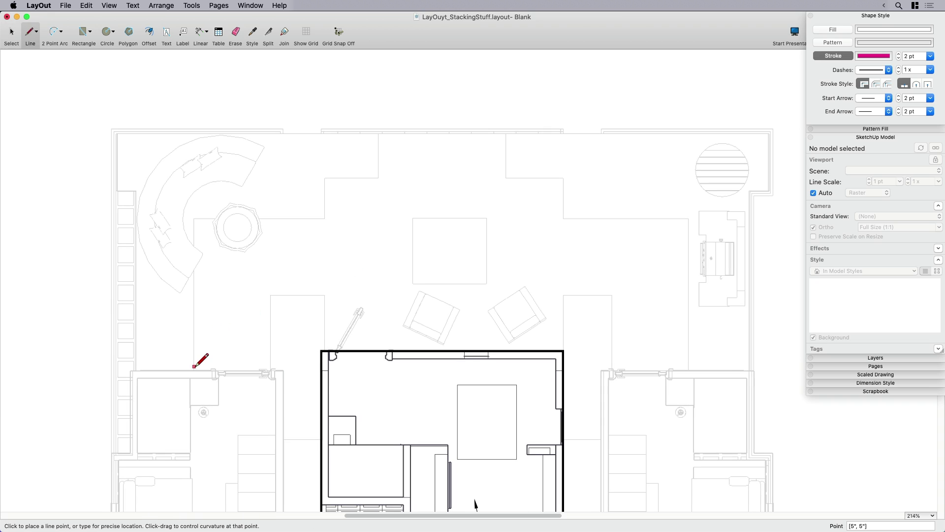
click(194, 370)
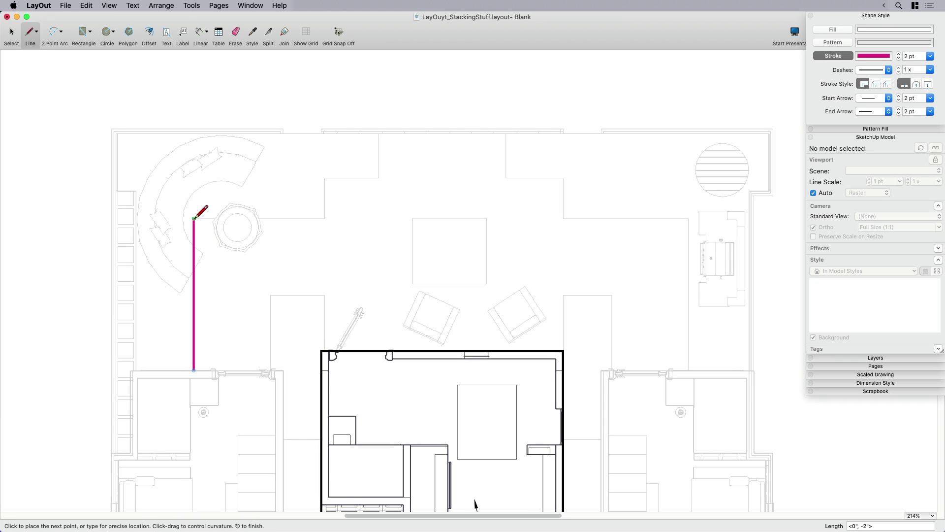
click(193, 218)
click(324, 218)
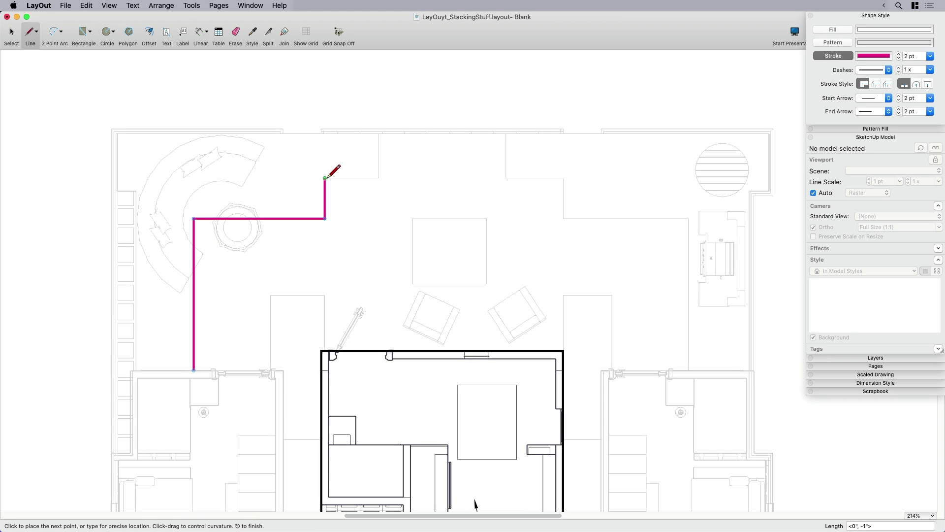
click(325, 178)
click(378, 178)
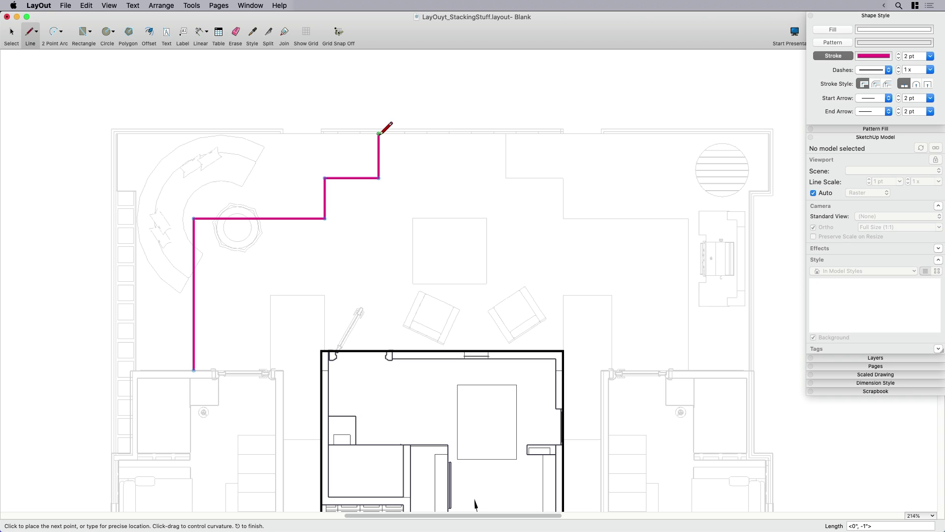
click(379, 133)
click(506, 133)
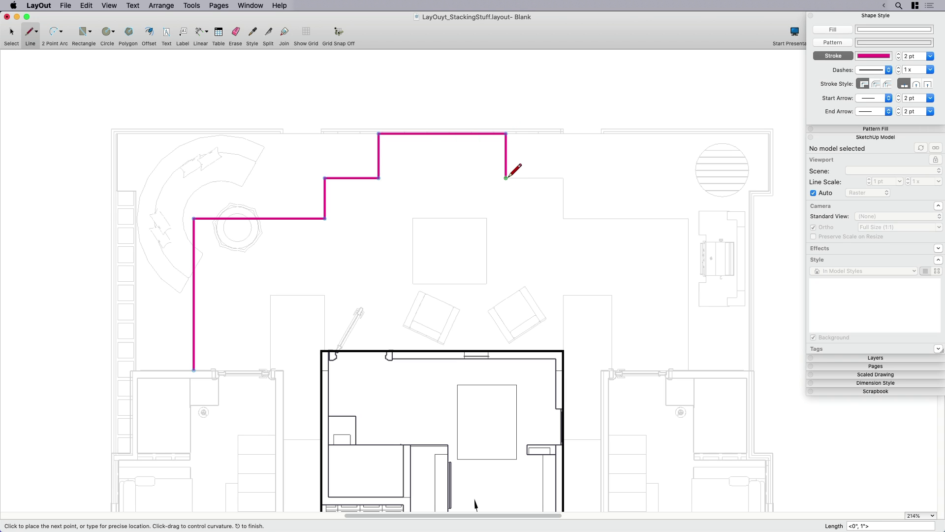
click(505, 177)
Run the patio outline inward around the central rectangle and back to the notch, leaving that rectangle as a cutout
click(486, 218)
click(413, 218)
click(412, 284)
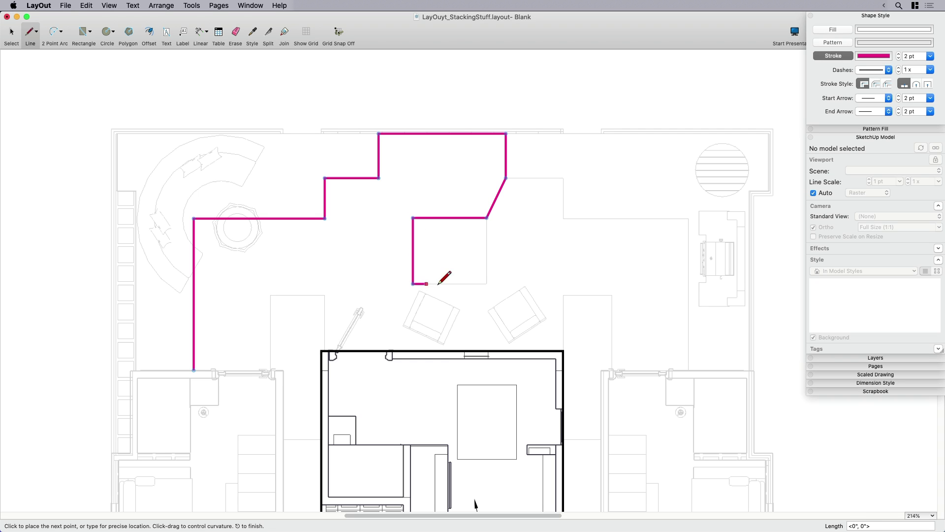
click(486, 283)
click(486, 217)
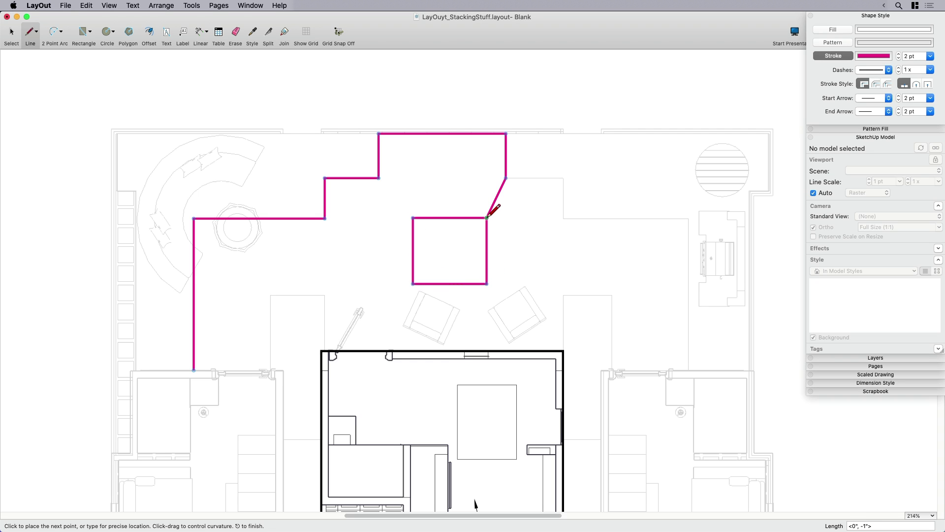
click(505, 178)
Continue the patio outline down its stepped right side and around the lower-right recess to the middle building's upper-right corner
click(563, 178)
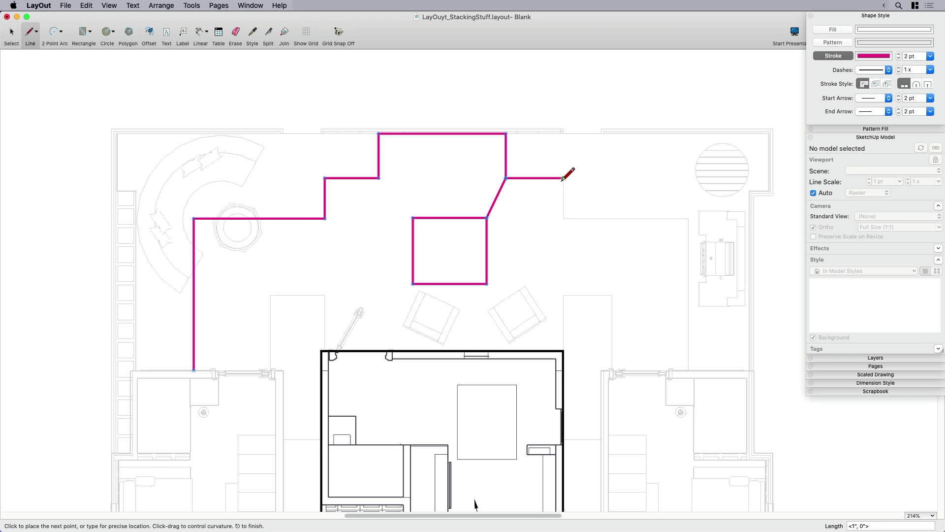
click(563, 218)
click(688, 218)
click(688, 369)
click(611, 369)
click(612, 294)
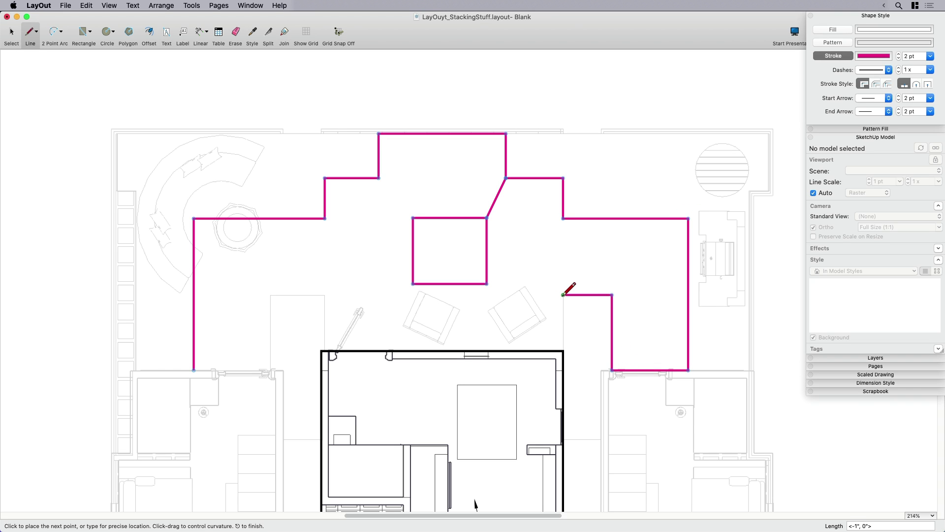
click(564, 295)
click(563, 350)
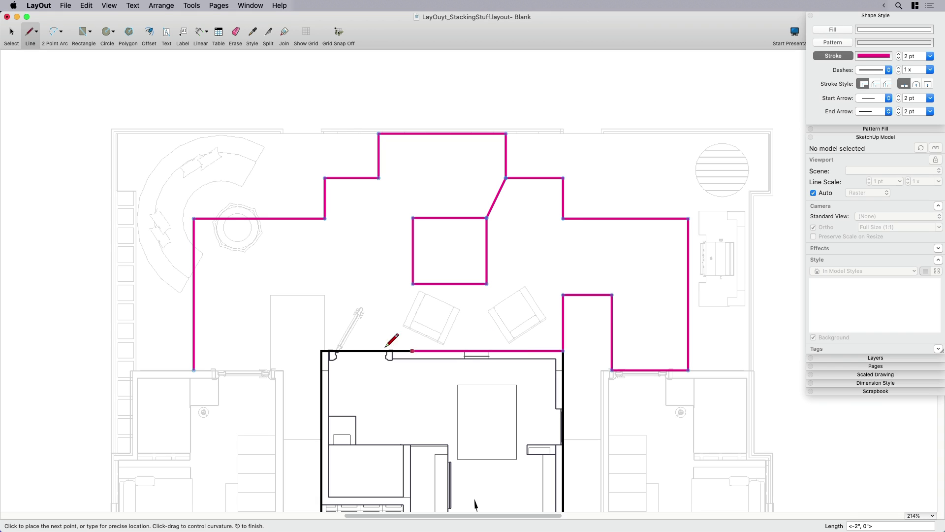
Close the patio outline along the middle building's upper edge and around the lower-left recess to its starting corner
click(324, 350)
click(324, 294)
click(270, 294)
click(271, 370)
click(193, 370)
key(space)
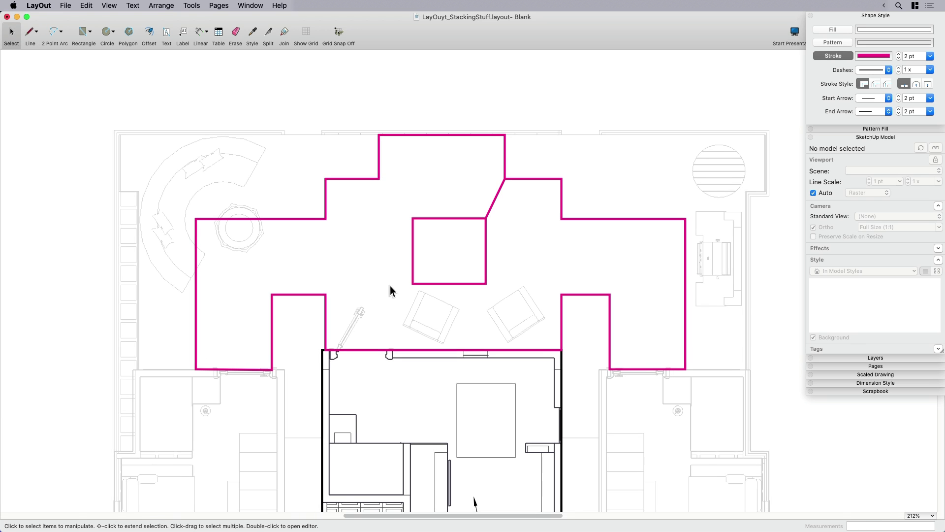
Duplicate the faded background plan viewport in place
middle_drag(388, 281, 370, 271)
scroll(406, 276, down, 2)
scroll(347, 286, down, 1)
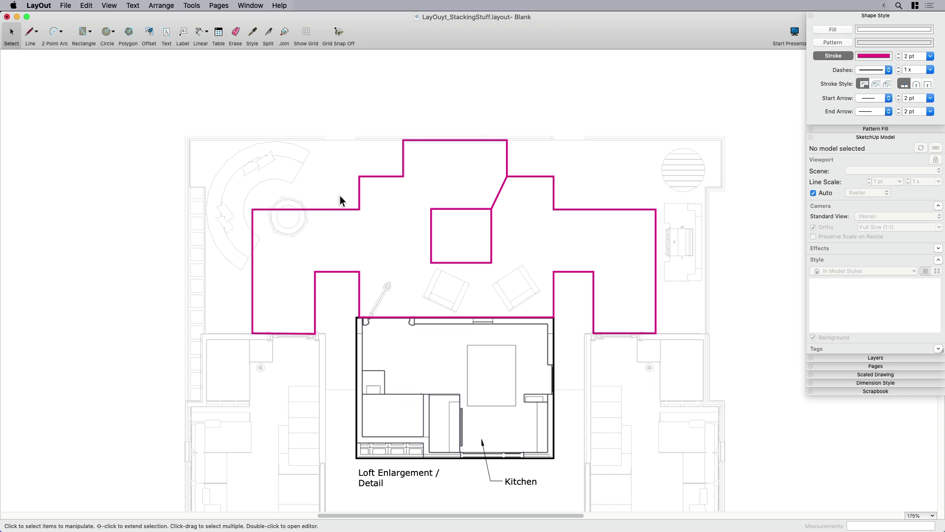
click(289, 173)
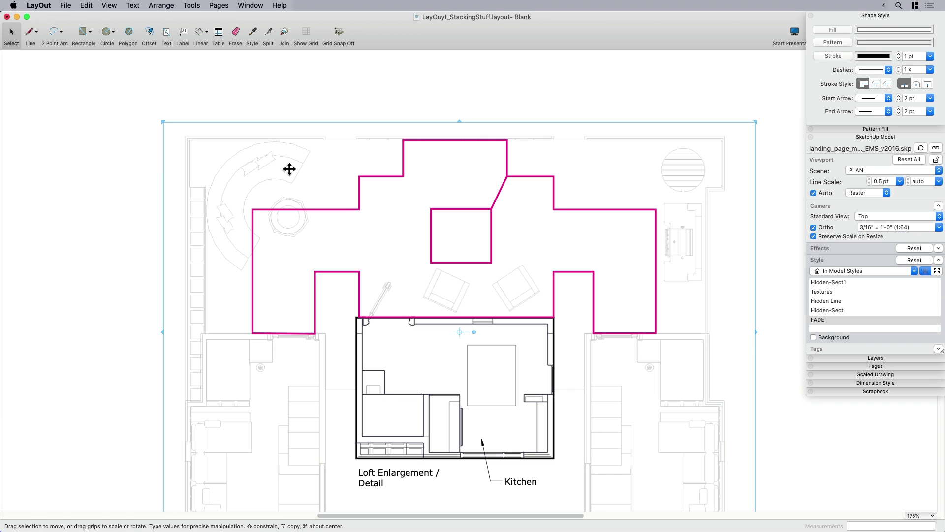
click(345, 97)
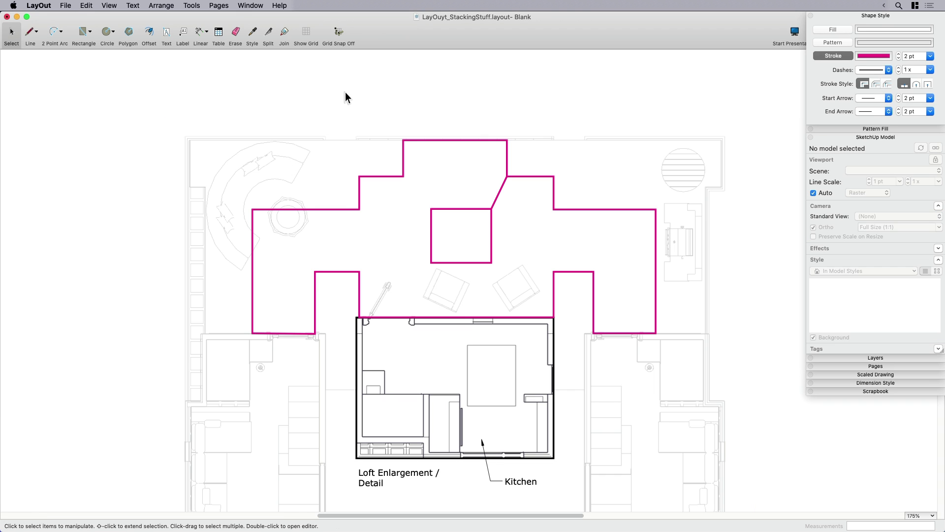
key(super+z)
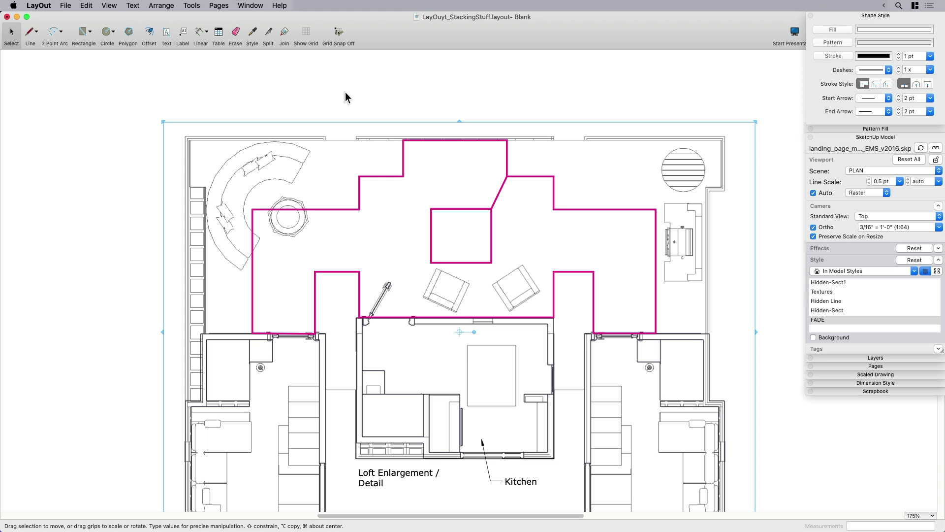
Clip the duplicated plan viewport to the traced patio outline with a clipping mask
click(405, 156)
right_click(405, 157)
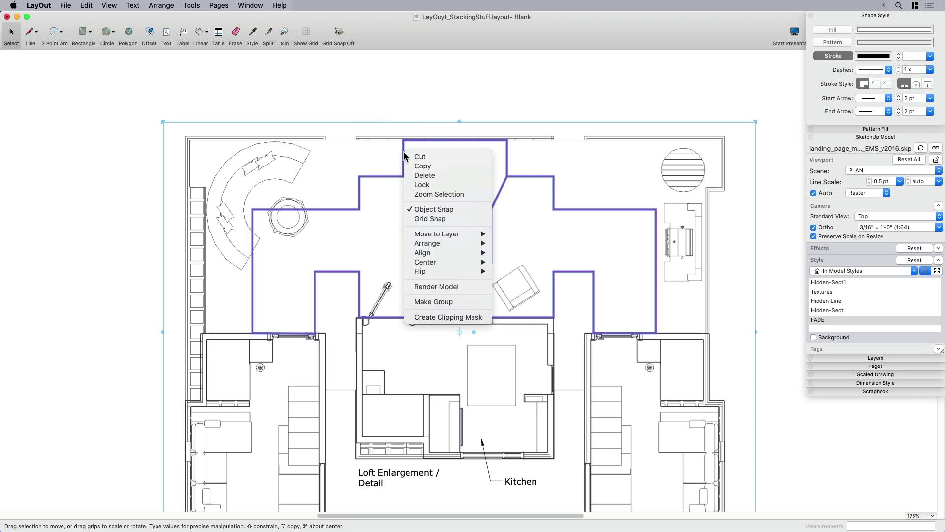
click(472, 317)
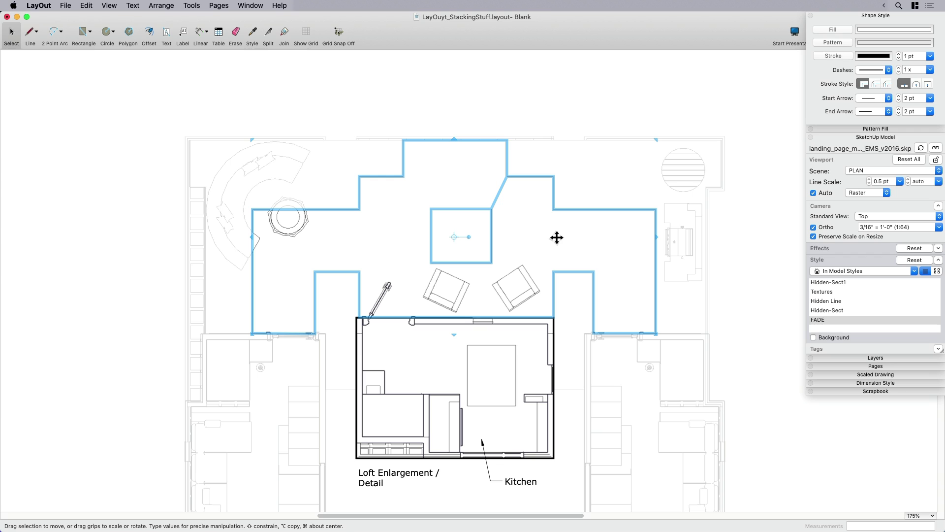
Apply the Textures style to the patio-shaped viewport and deselect it
click(820, 293)
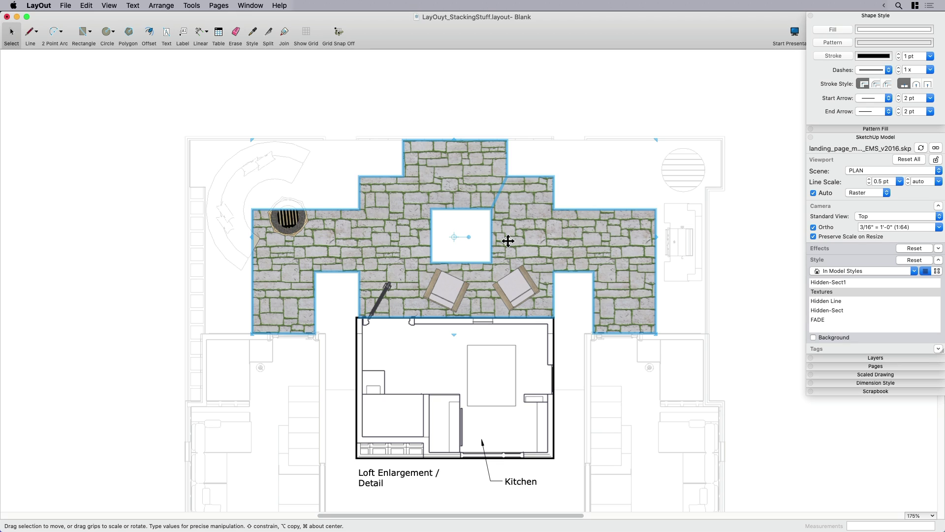
key(Escape)
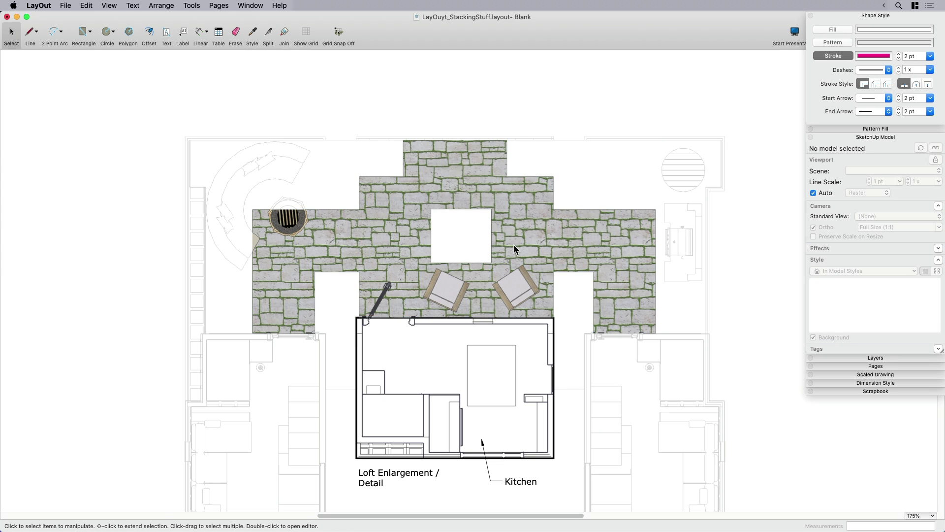
scroll(486, 260, down, 3)
middle_drag(491, 263, 493, 253)
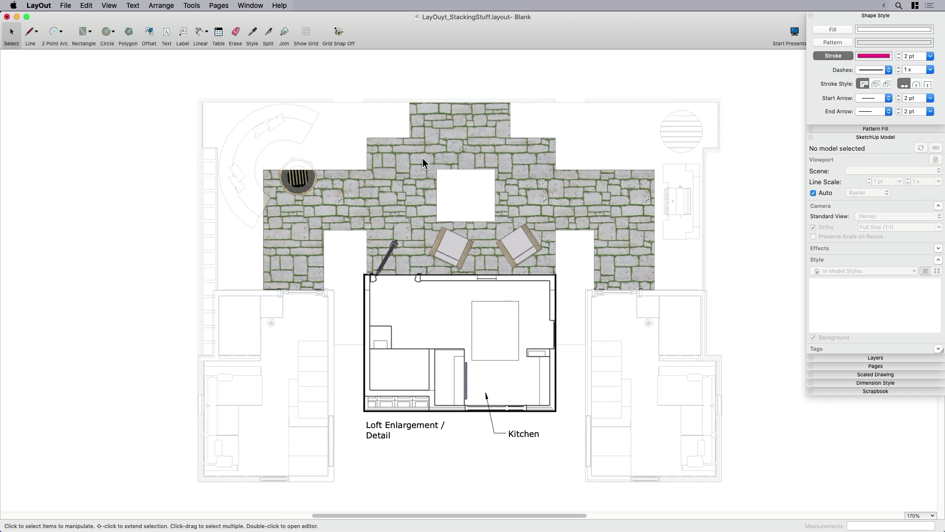
Try moving the textured patio viewport slightly up off the plan, and undo the move
click(444, 244)
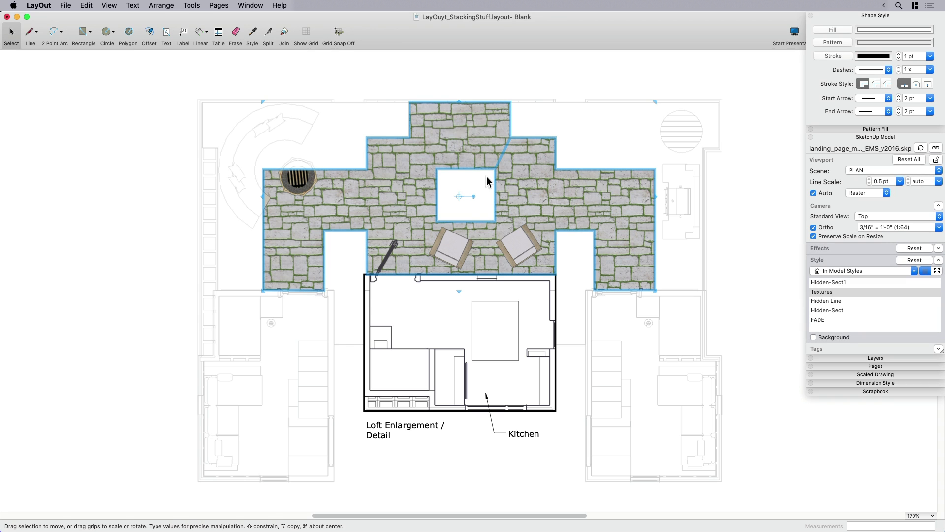
drag(500, 246, 507, 221)
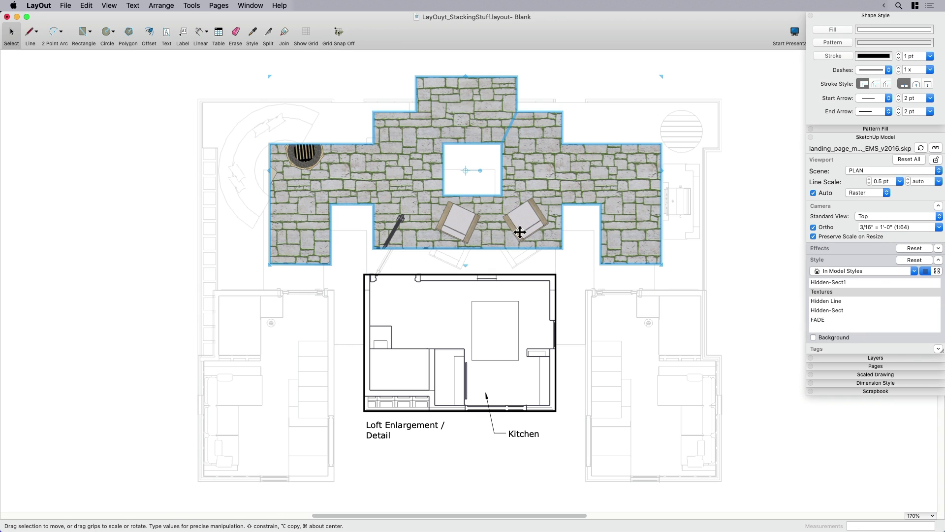
key(super+z)
key(Escape)
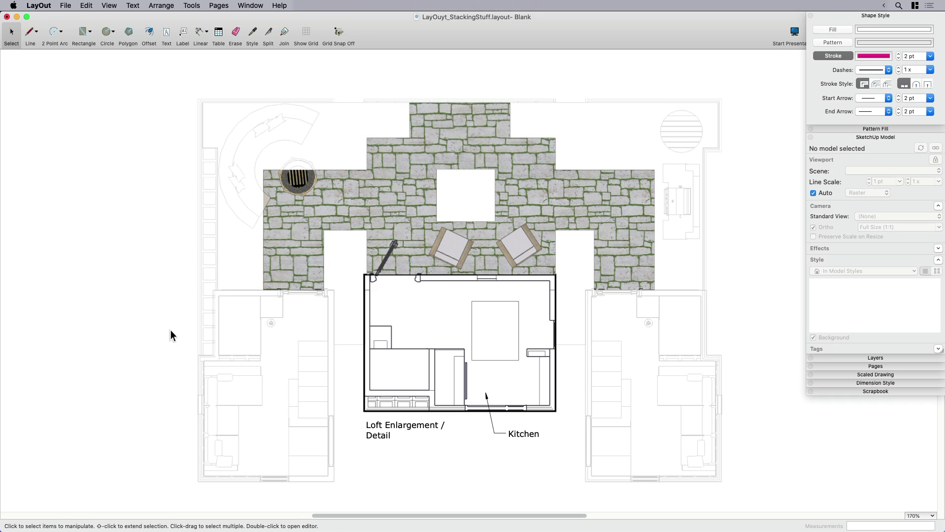
scroll(307, 212, up, 3)
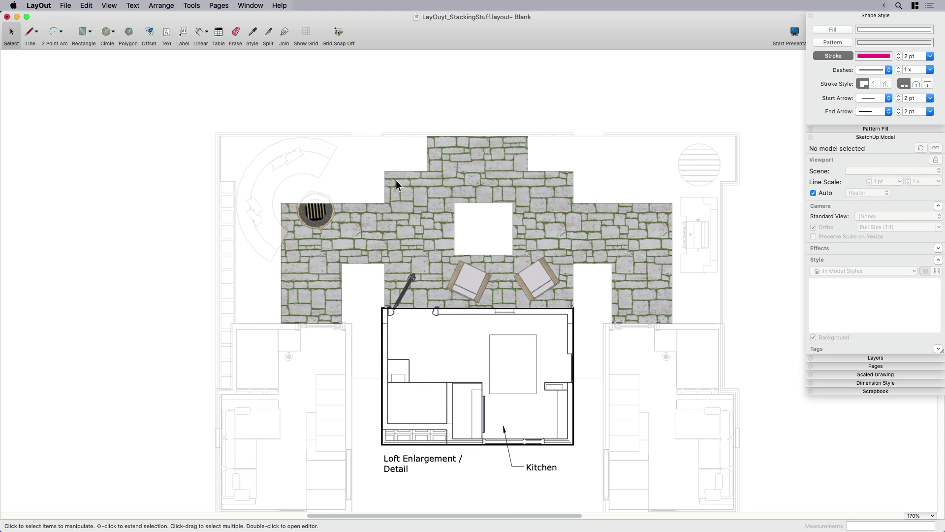
Release the clipping mask of the textured patio viewport and deselect the pieces
scroll(303, 209, up, 2)
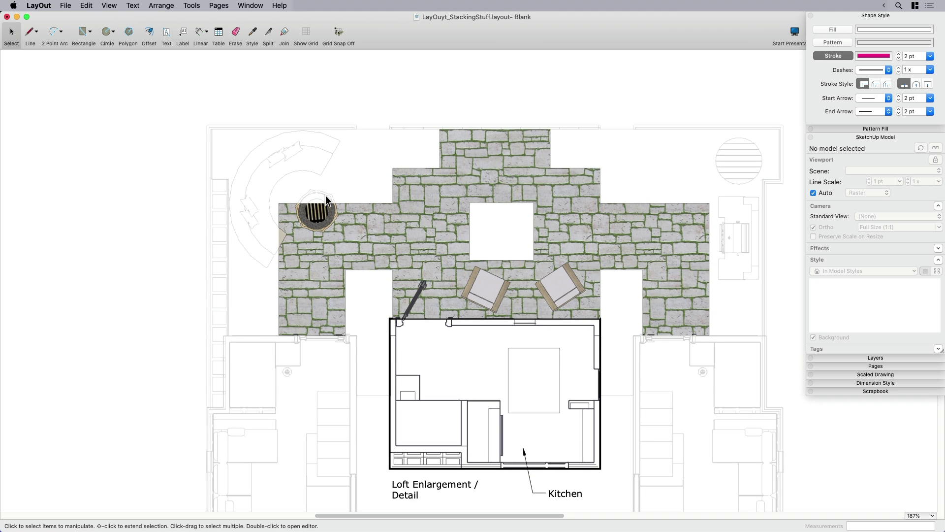
scroll(306, 198, up, 4)
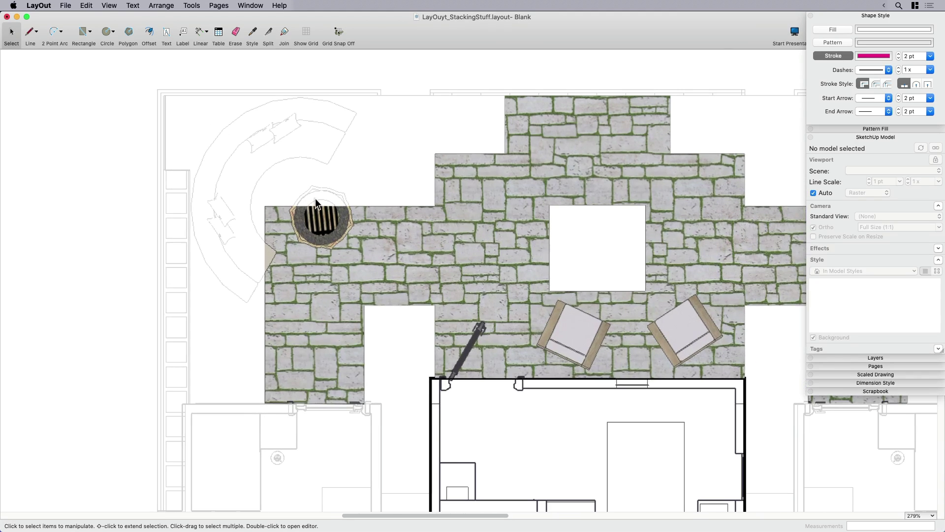
click(302, 282)
right_click(306, 280)
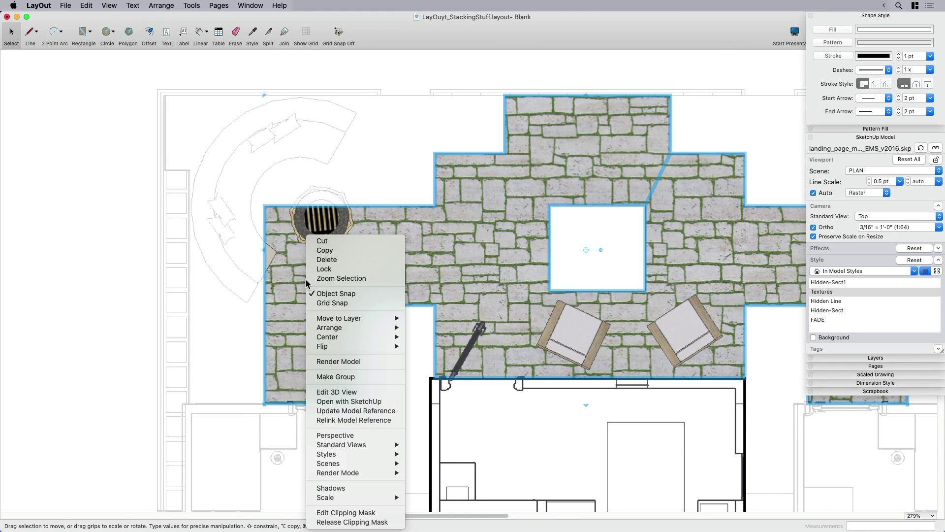
click(339, 522)
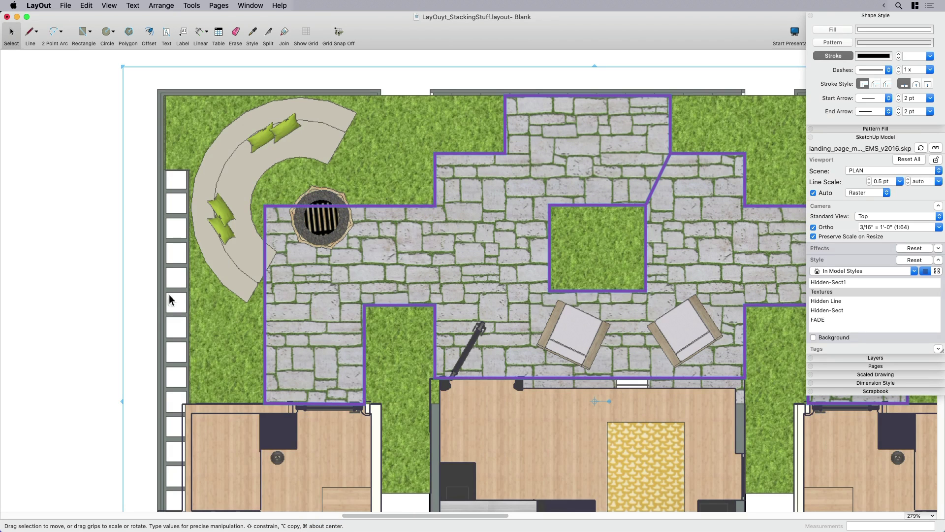
click(108, 318)
Split the patio outline where it crosses both sides of the round fire pit and delete the segment between
scroll(344, 247, up, 3)
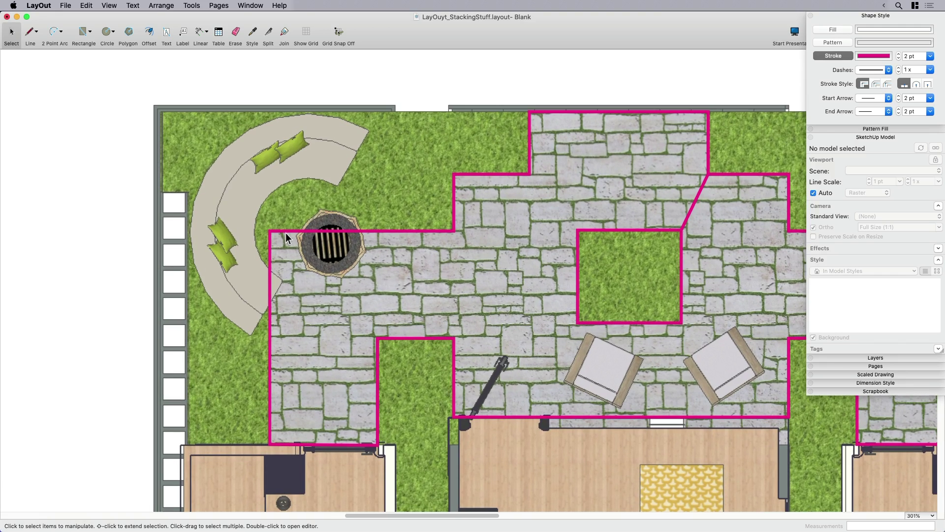
click(279, 230)
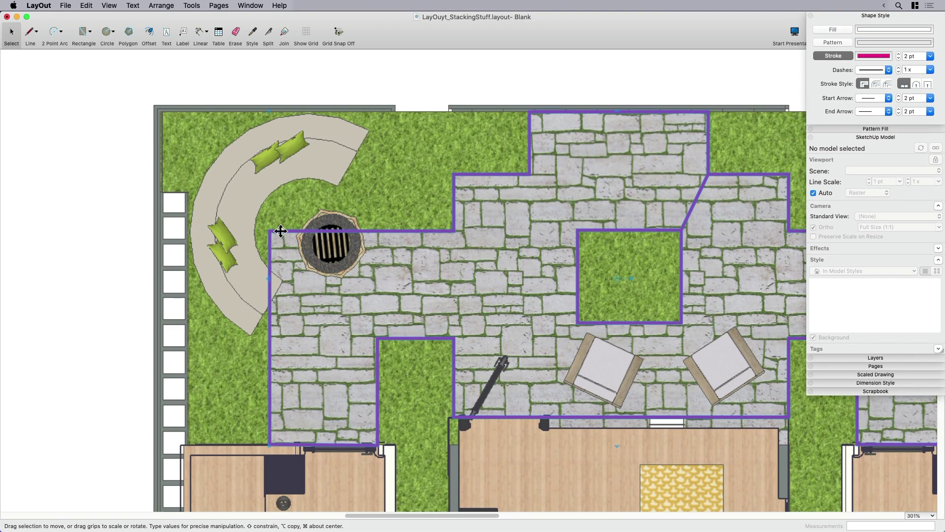
key(s)
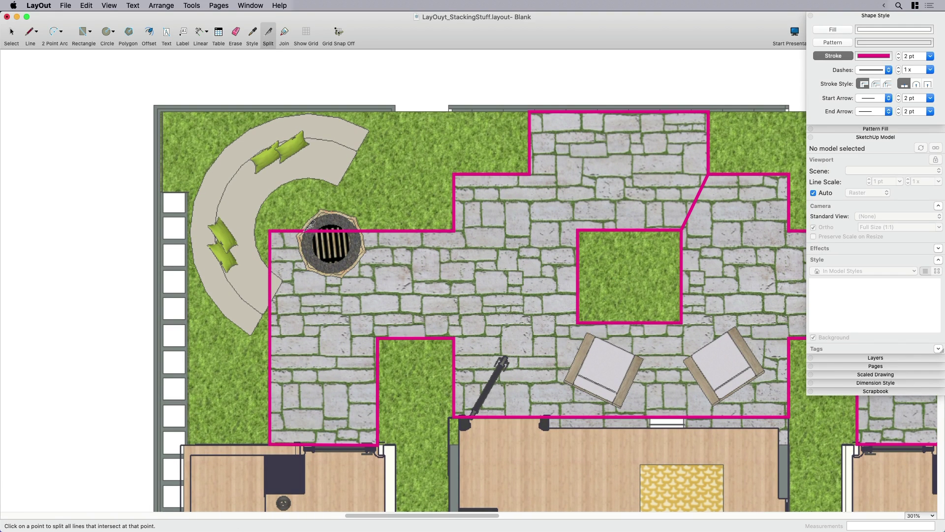
click(364, 230)
click(304, 230)
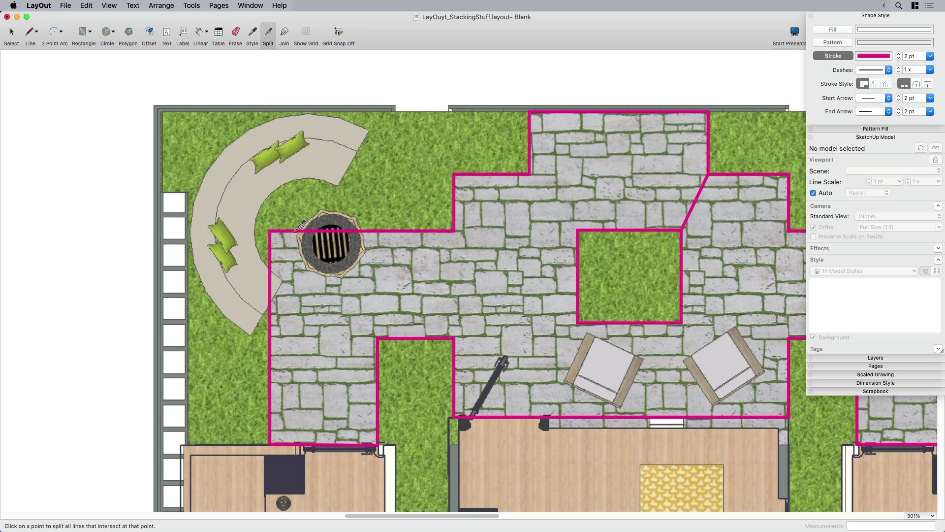
scroll(298, 227, up, 3)
key(space)
click(331, 230)
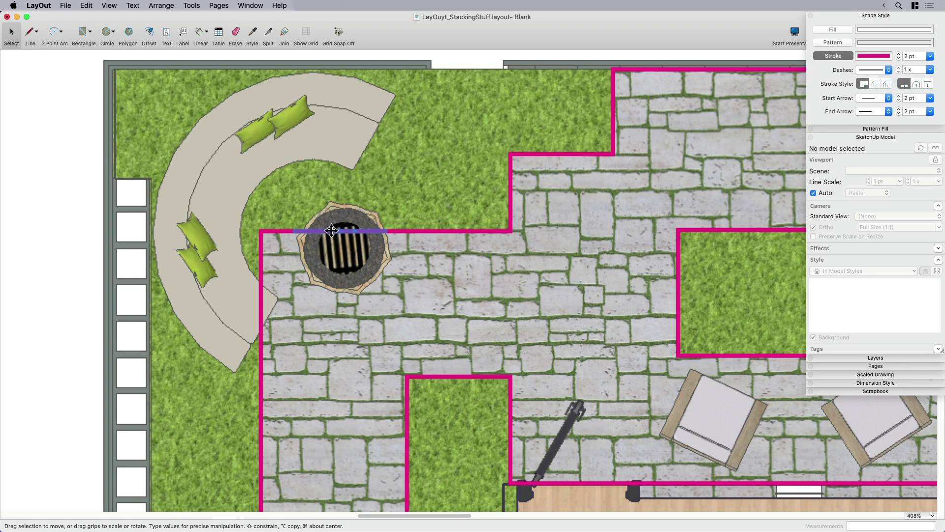
key(Delete)
Bridge the gap in the patio outline with a two-point arc bulging around the fire pit's upper edge
key(a)
click(296, 230)
click(386, 230)
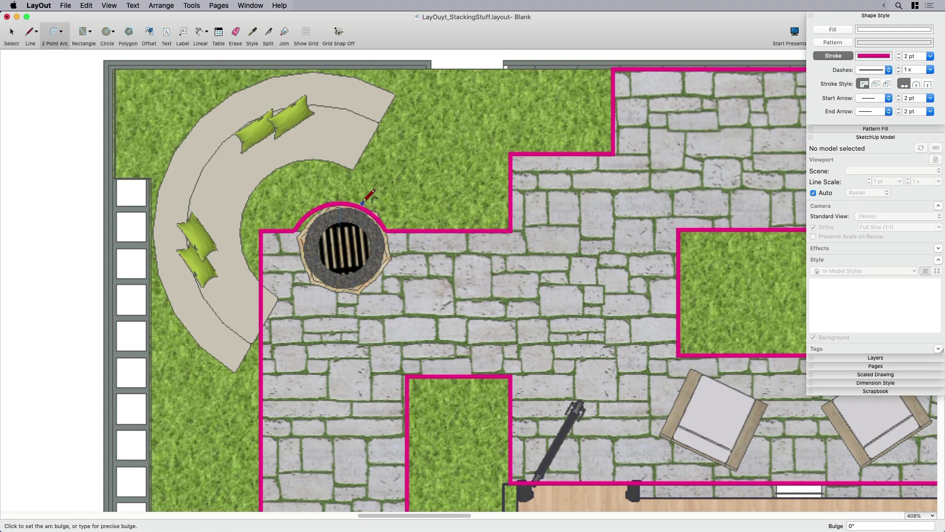
click(344, 202)
key(space)
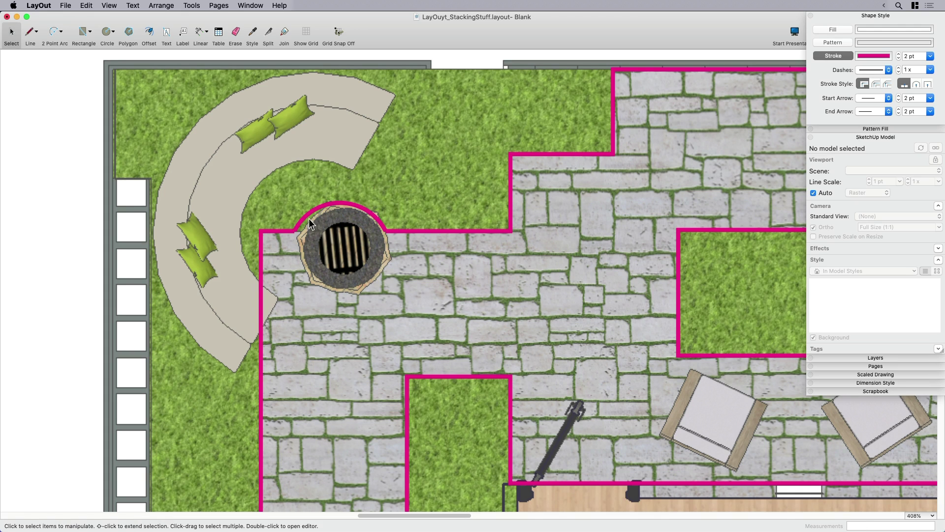
click(288, 231)
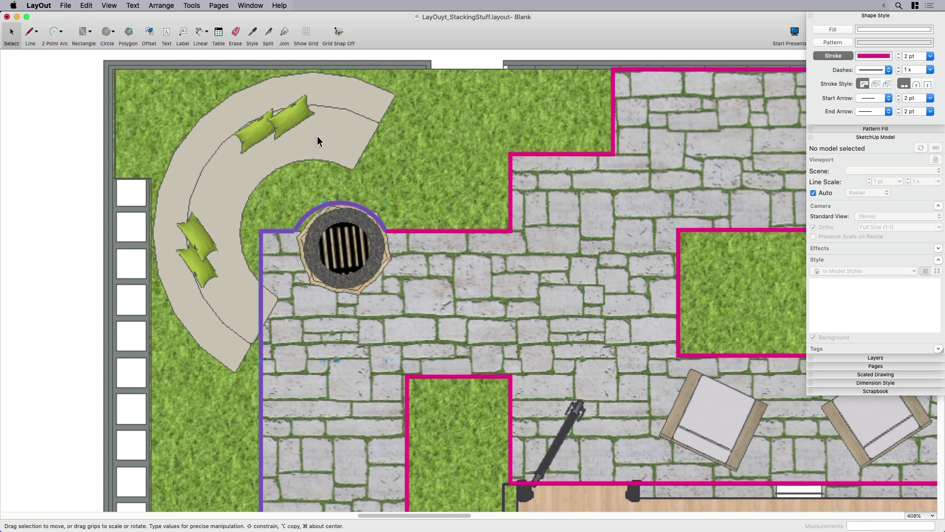
click(120, 159)
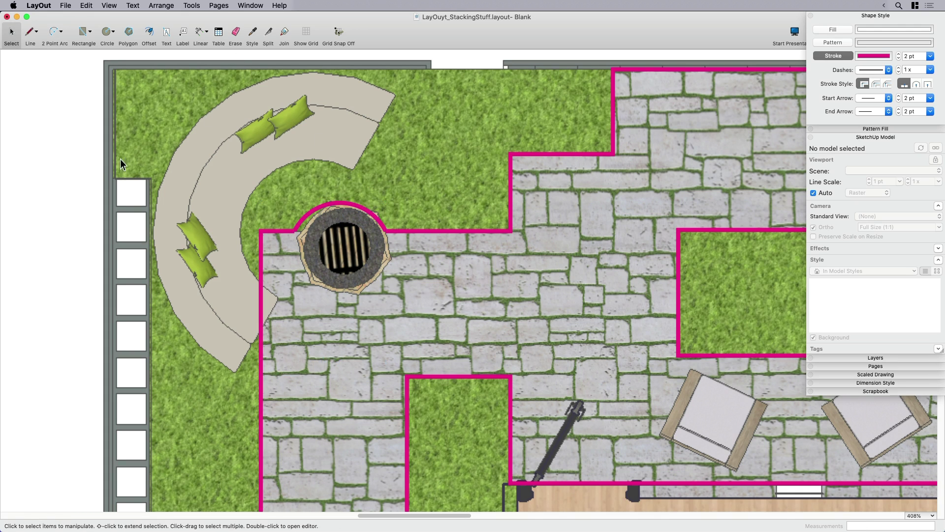
Join the fire pit arc with the adjoining patio lines into one continuous outline
click(284, 33)
click(294, 225)
click(316, 205)
click(400, 229)
key(space)
Clip the textured plan viewport to the revised patio outline with a clipping mask and deselect it
scroll(379, 221, down, 6)
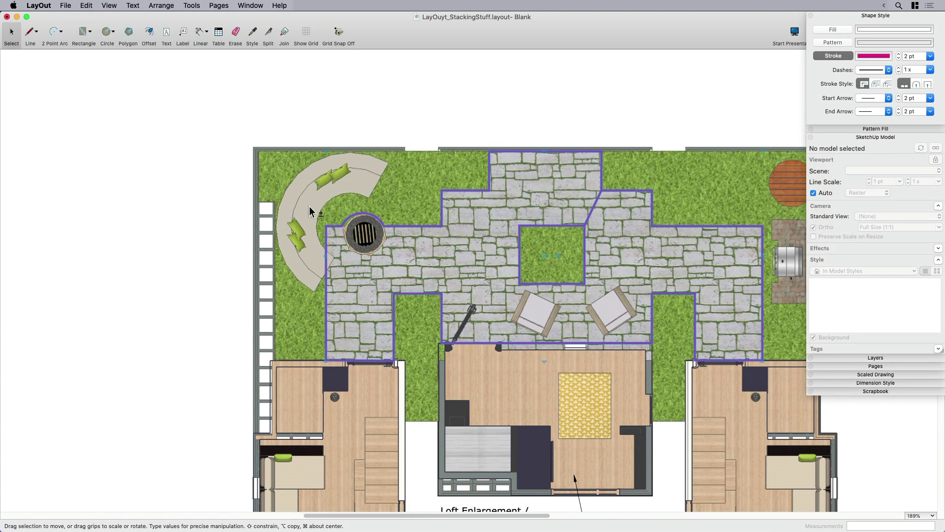
click(311, 206)
right_click(311, 206)
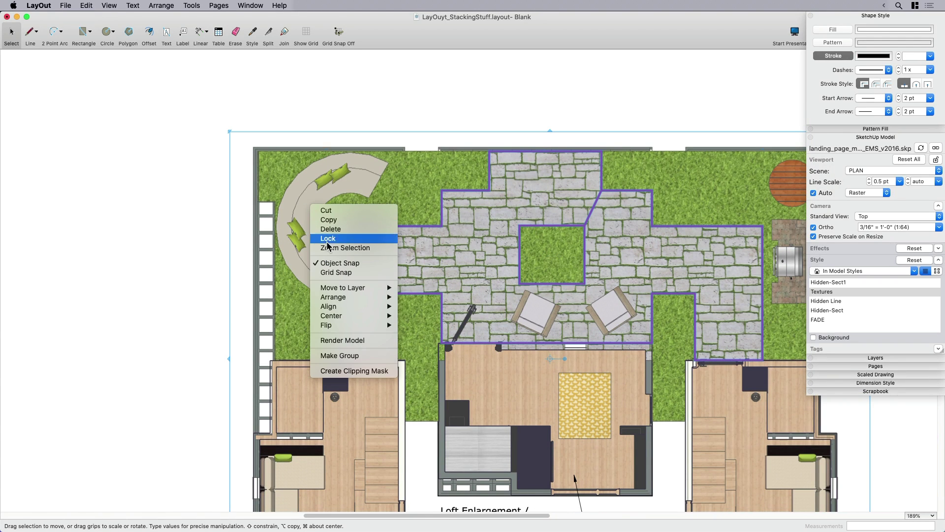
click(351, 371)
click(317, 273)
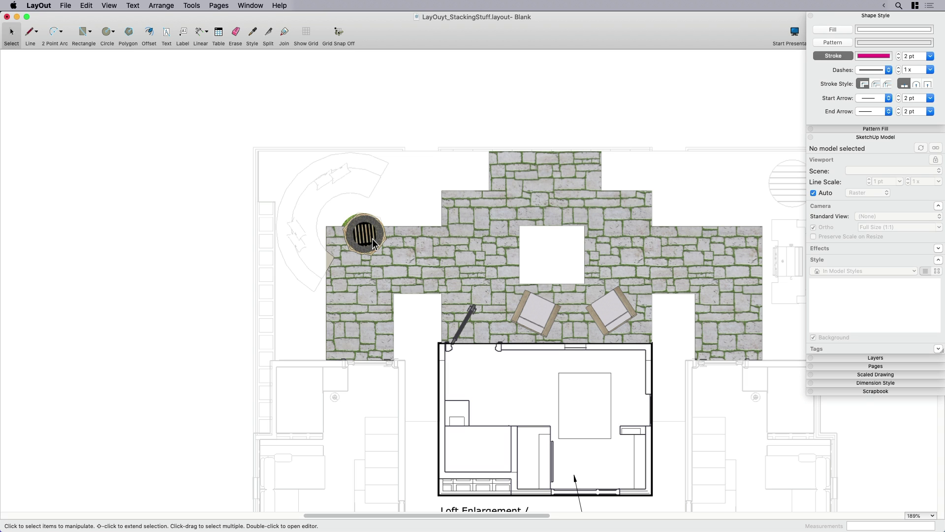
scroll(373, 241, down, 2)
middle_drag(373, 241, 295, 227)
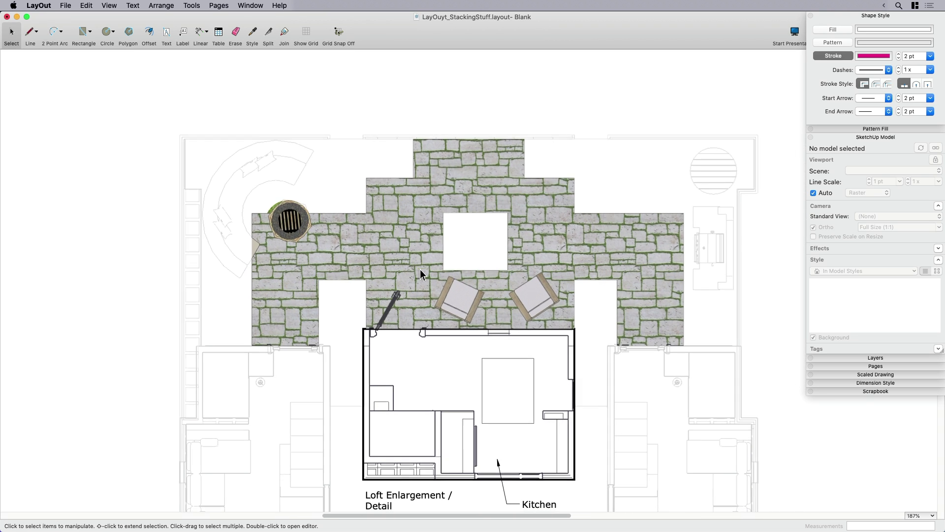
scroll(441, 268, down, 1)
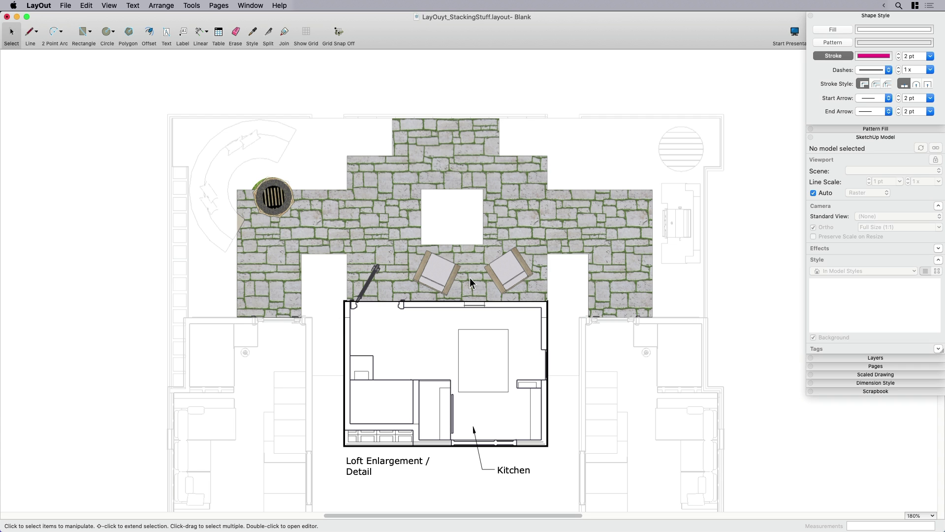
Try moving the textured patio viewport up and to the right off the plan, and undo the move
click(439, 273)
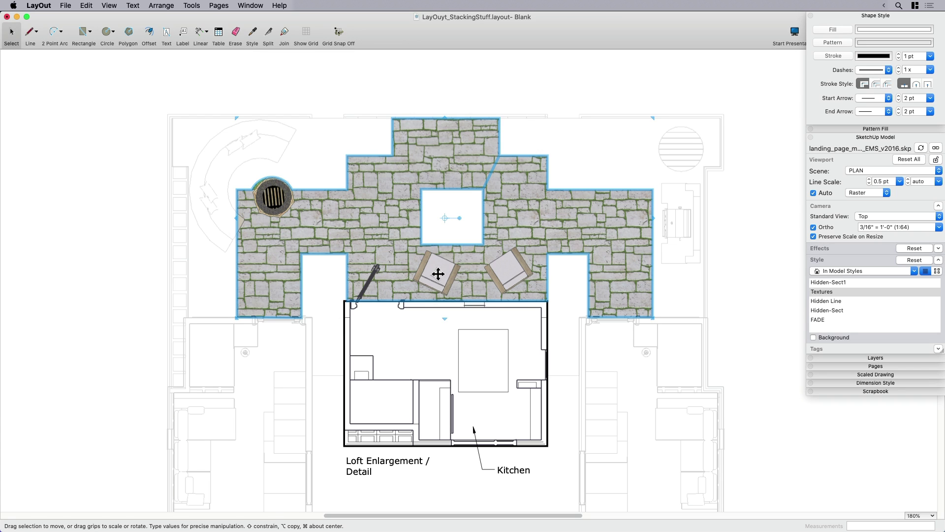
drag(440, 273, 507, 252)
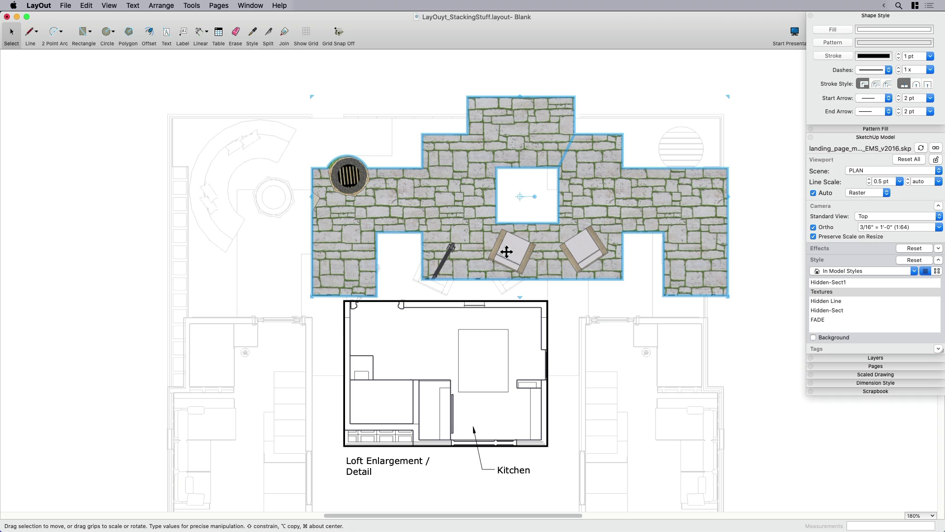
key(super+z)
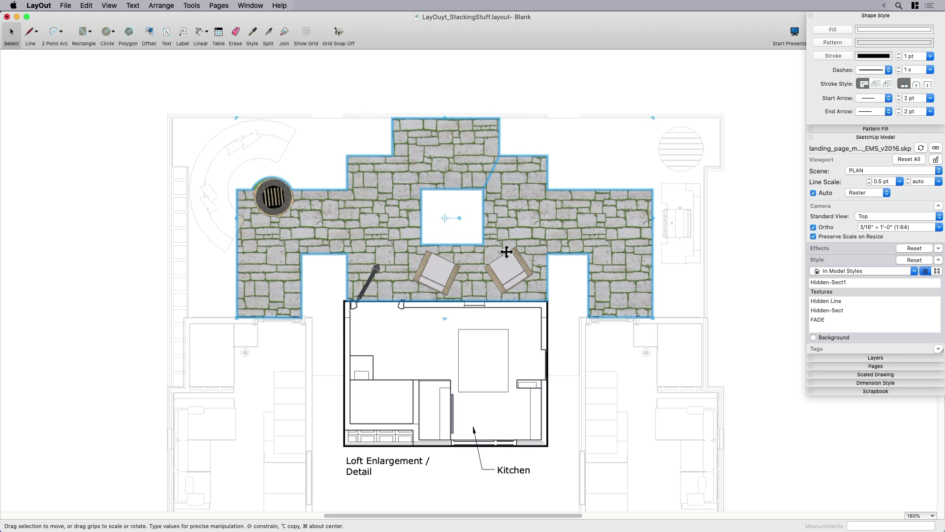
click(511, 266)
scroll(441, 272, up, 3)
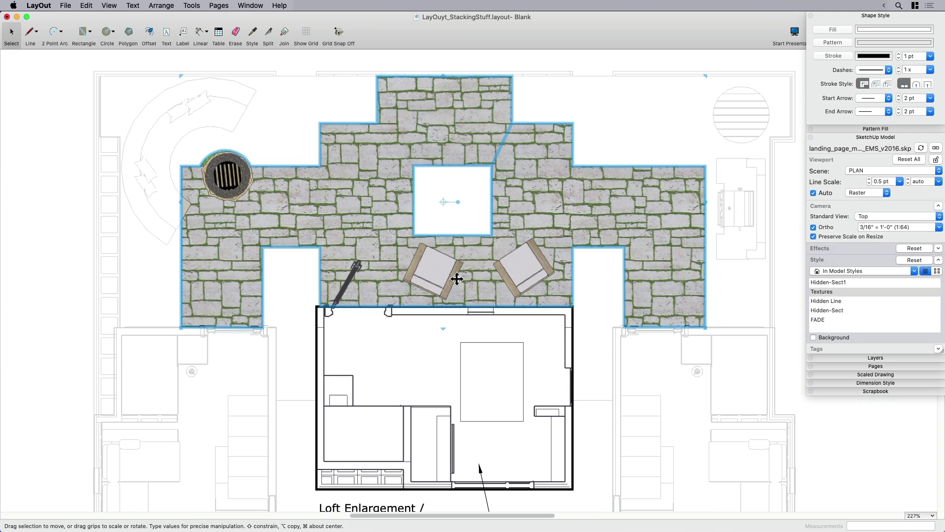
scroll(471, 290, down, 3)
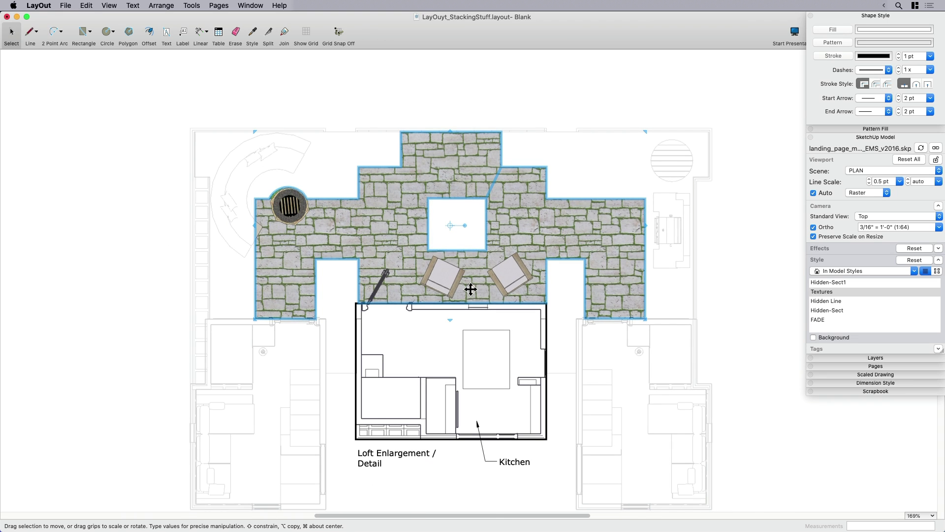
Duplicate the textured patio viewport, placing the copy up and to the right of the original
key(super+z)
drag(522, 234, 606, 168)
scroll(601, 177, down, 1)
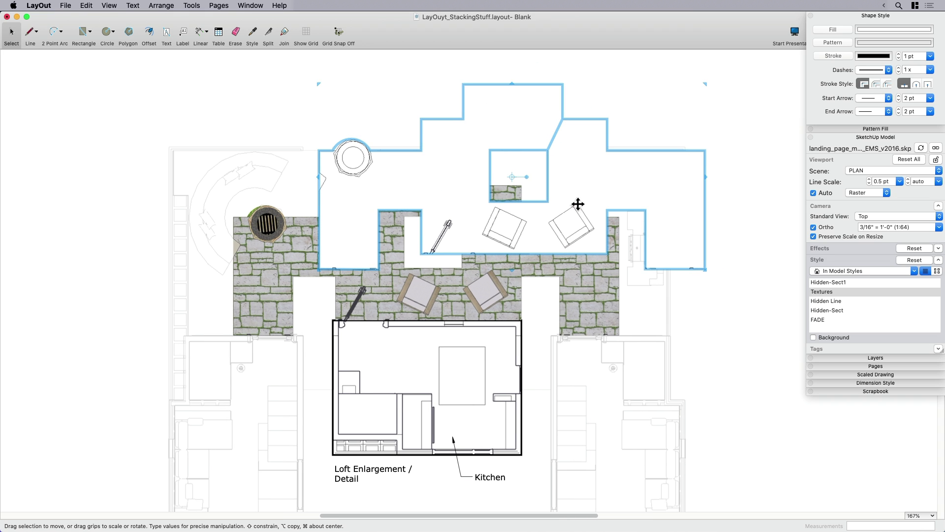
Release the duplicate's clipping mask and remove its viewport, keeping only the patio outline
right_click(578, 184)
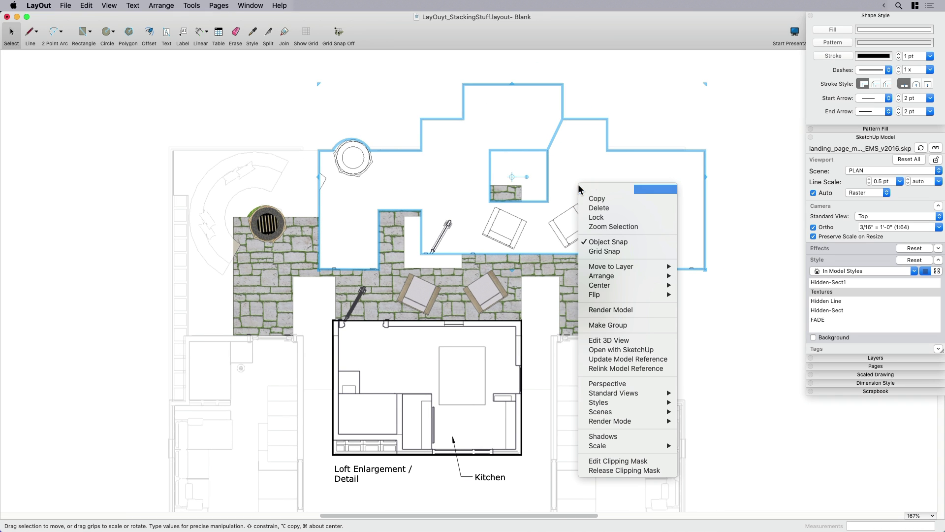
click(614, 470)
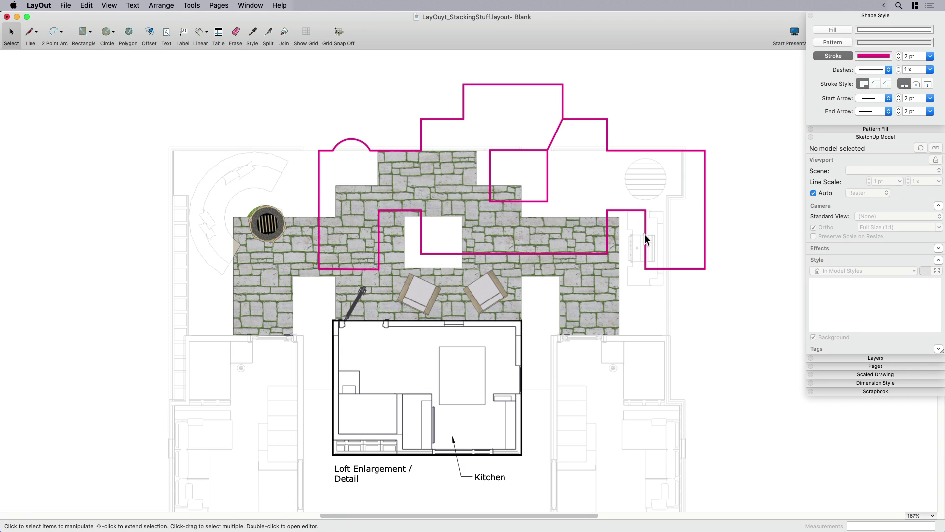
click(645, 234)
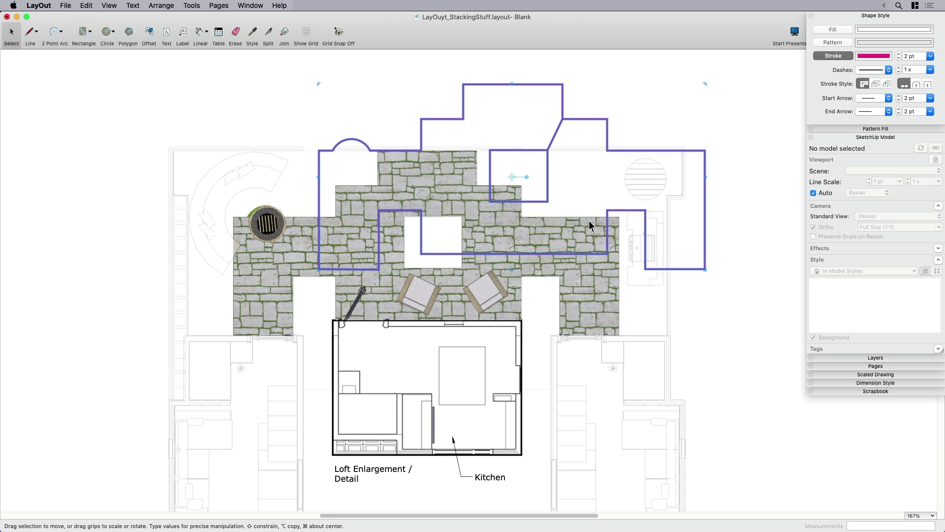
Place another copy of the textured patio viewport down and to the right, beside the original
click(568, 315)
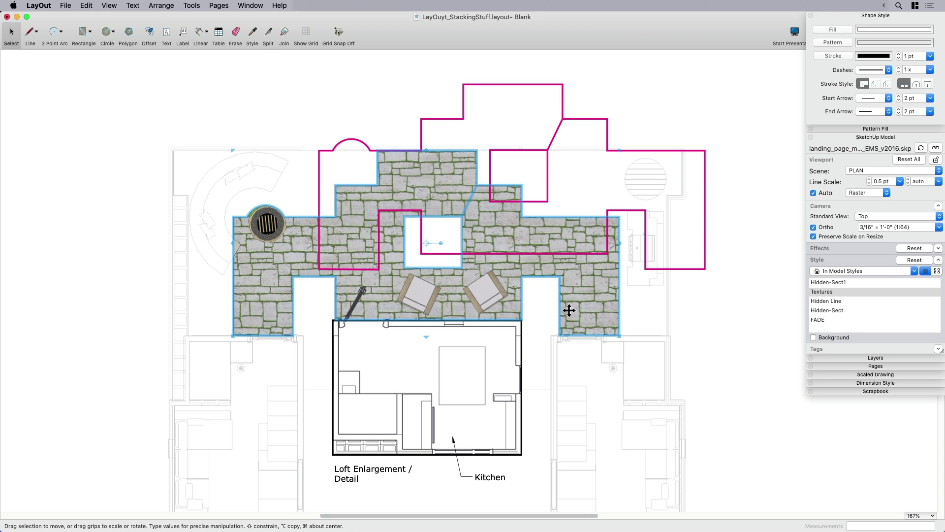
key(super+v)
drag(467, 299, 796, 436)
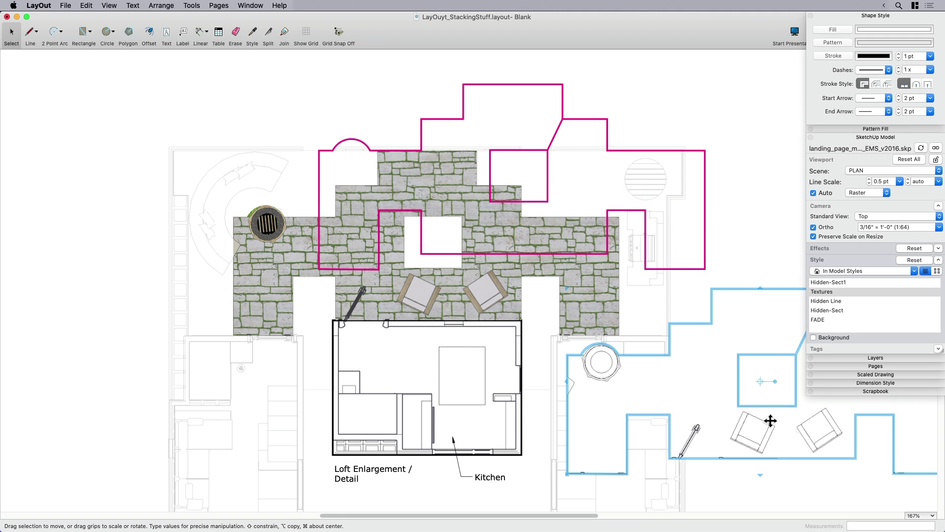
middle_drag(702, 373, 587, 344)
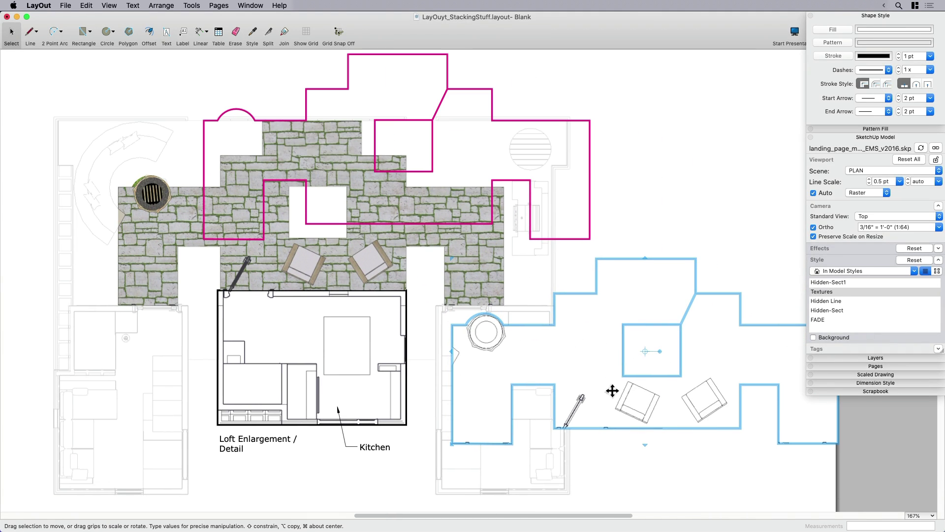
middle_drag(526, 308, 649, 359)
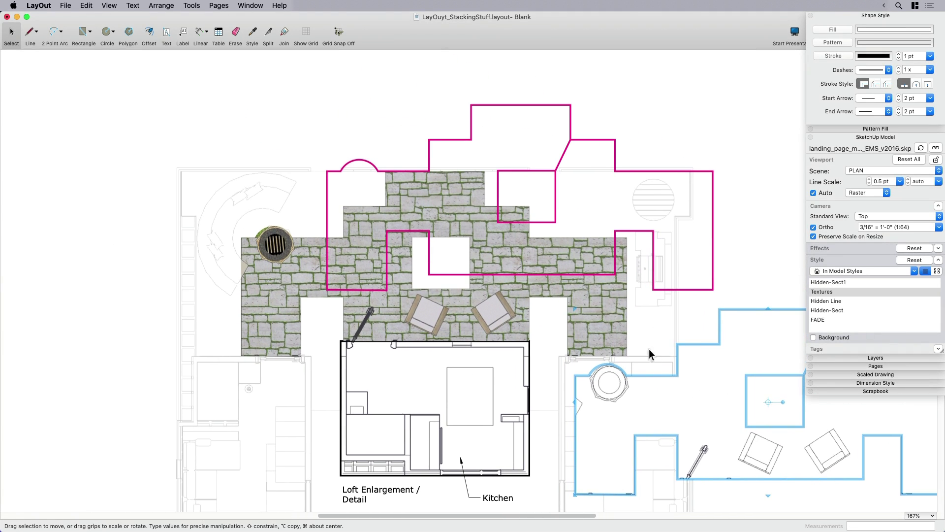
Give the loose patio outline a white fill without a stroke and align it over the textured patio
click(636, 231)
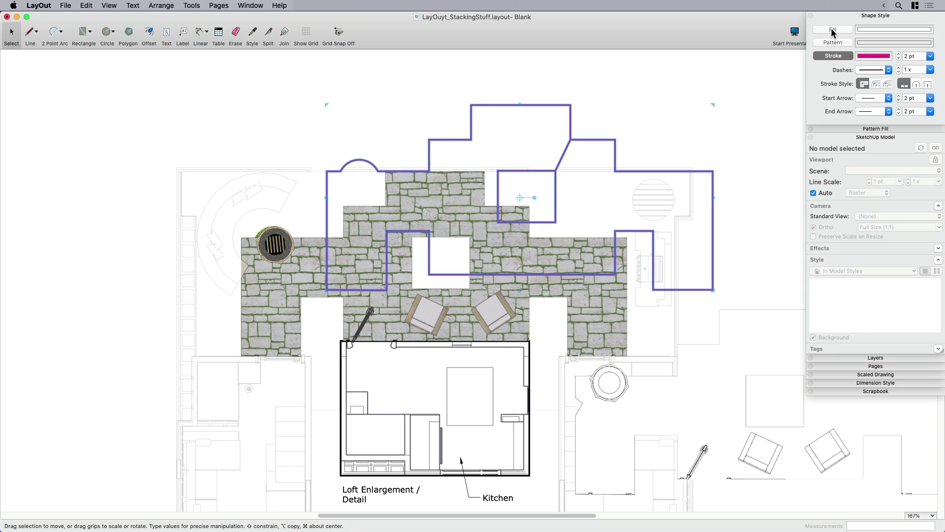
click(833, 31)
click(837, 57)
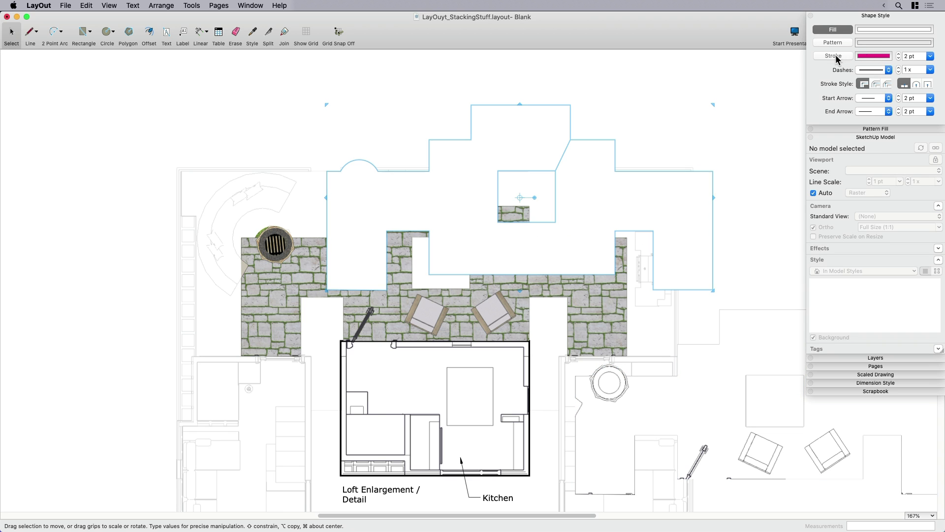
drag(583, 231, 500, 296)
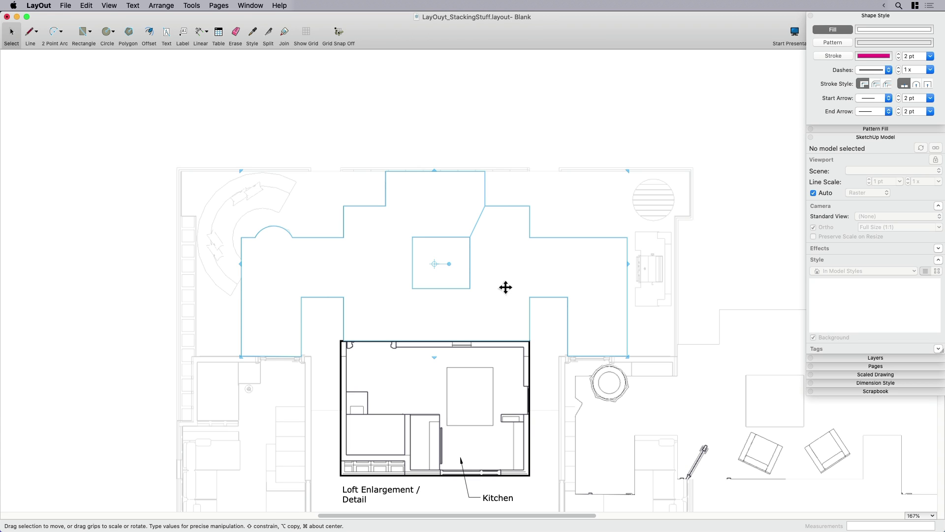
click(502, 283)
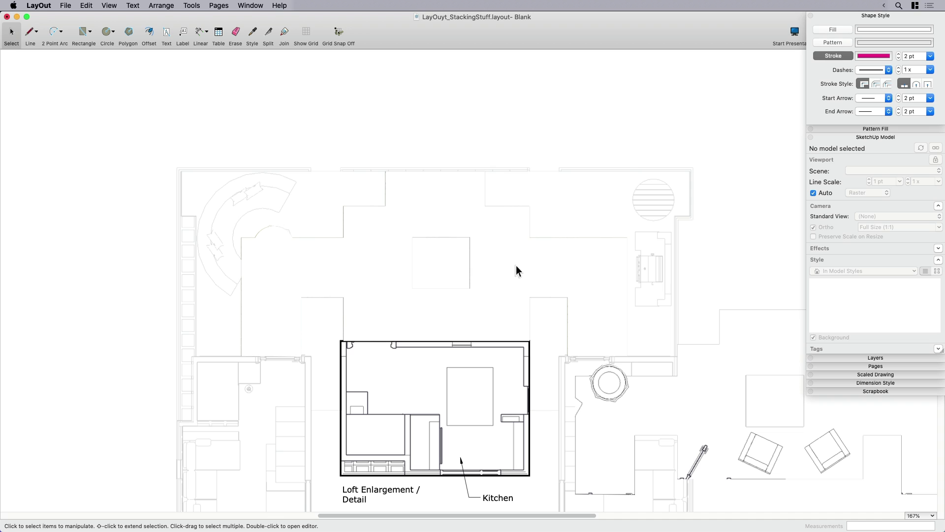
Reduce the opacity of the white patio shape's fill to 53% so the stone texture beneath shows through
click(516, 265)
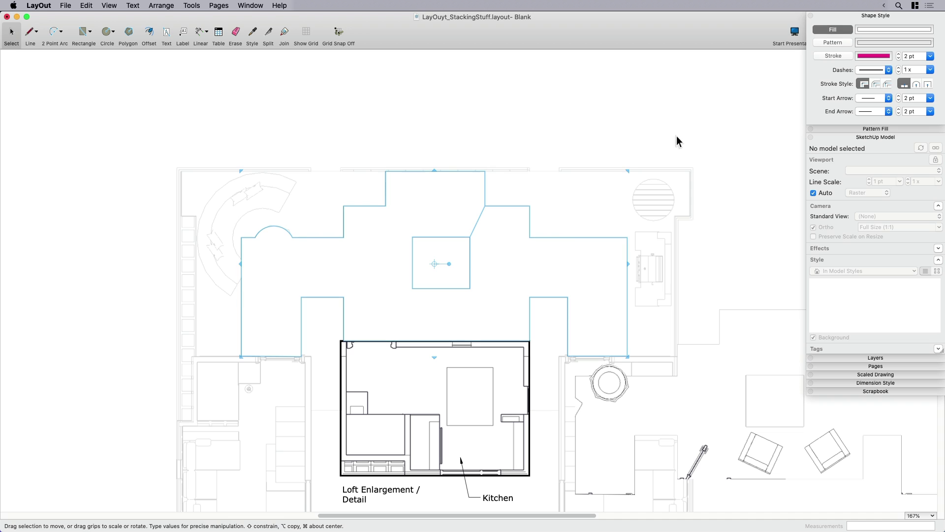
click(869, 30)
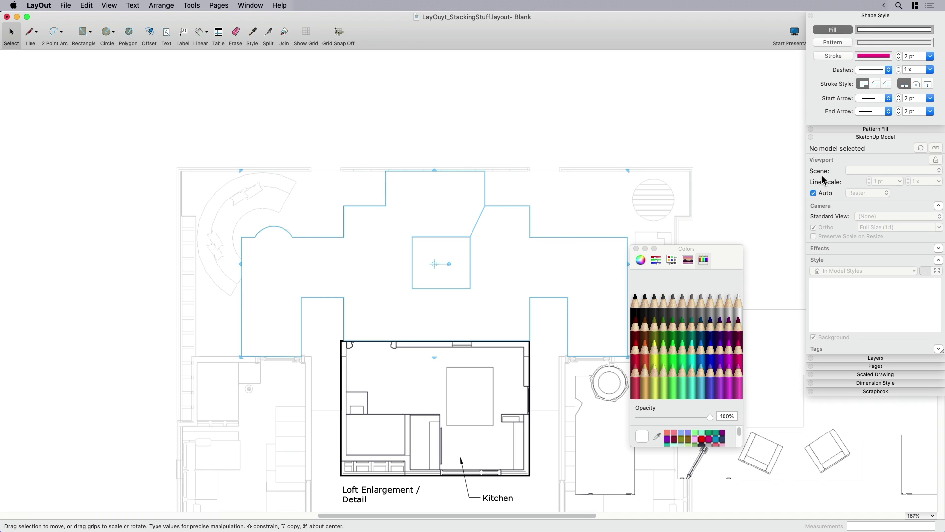
click(675, 417)
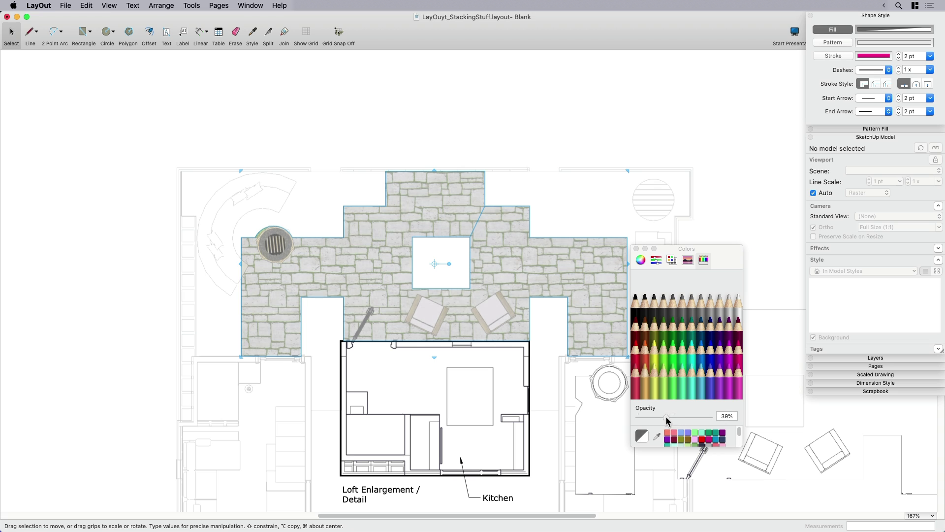
mouse_move(675, 417)
mouse_down()
mouse_move(666, 418)
mouse_move(685, 419)
mouse_move(662, 419)
mouse_move(676, 418)
mouse_up()
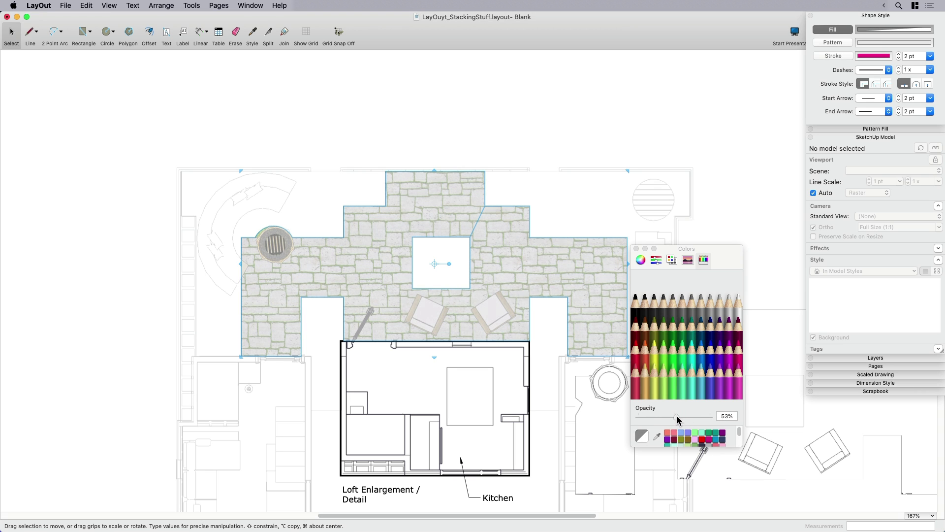
click(636, 249)
Move the spare patio viewport up beside the plan and apply the Textures style to it
scroll(678, 401, right, 3)
mouse_move(666, 422)
mouse_down()
mouse_move(679, 414)
mouse_move(663, 319)
mouse_up()
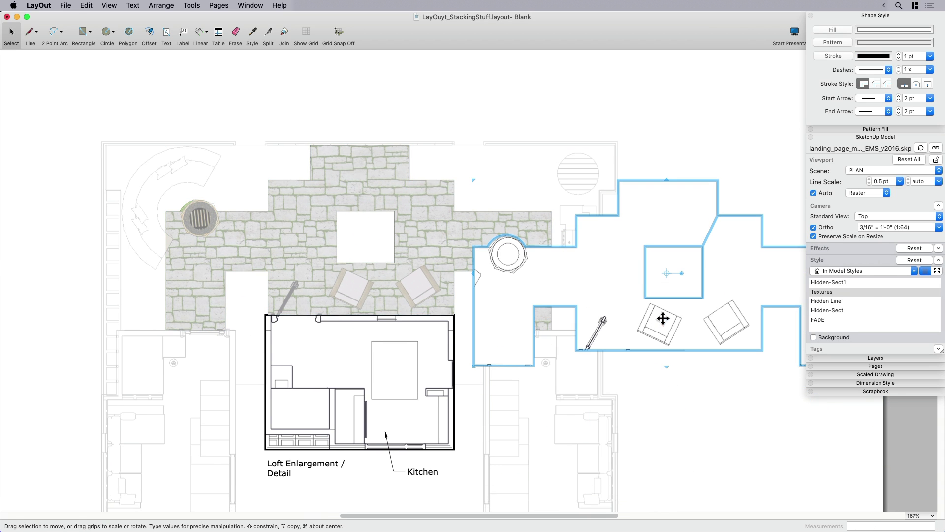
click(825, 291)
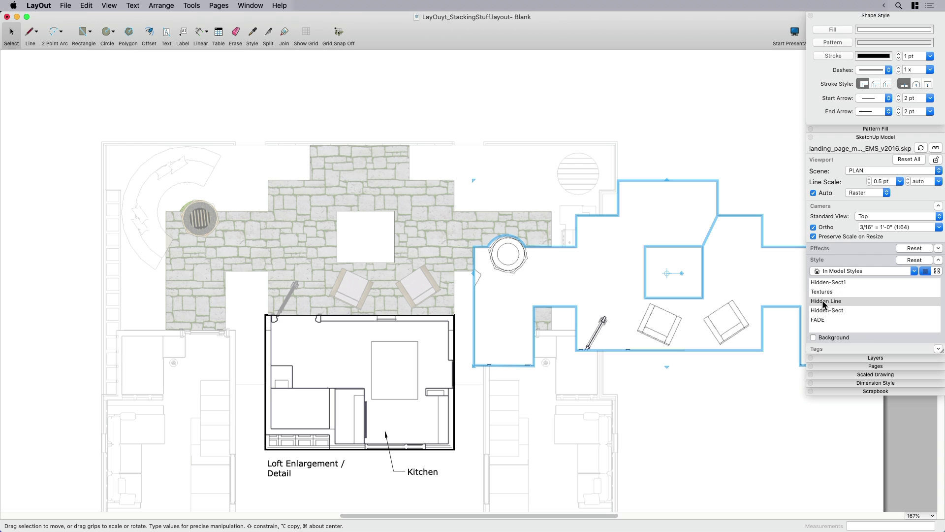
Hide the S-Arch and S-Deck tags in the spare textured patio viewport
click(823, 258)
click(833, 274)
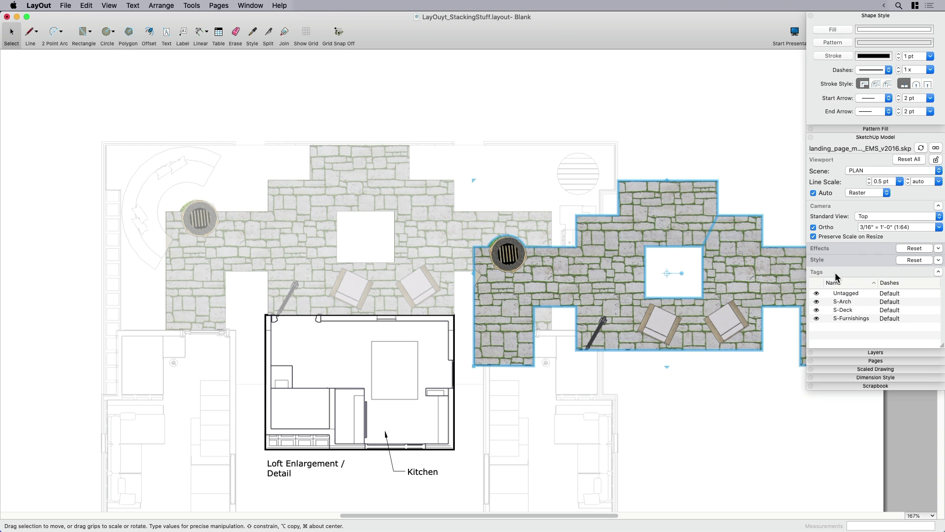
click(816, 301)
click(816, 310)
click(765, 388)
Move the furnishings-only viewport onto the faded stone patio, aligning its chairs and round fire pit with those underneath
click(729, 339)
mouse_move(731, 329)
mouse_down()
mouse_move(696, 310)
mouse_move(536, 279)
mouse_move(424, 277)
mouse_move(427, 290)
mouse_up()
scroll(559, 125, left, 5)
click(559, 125)
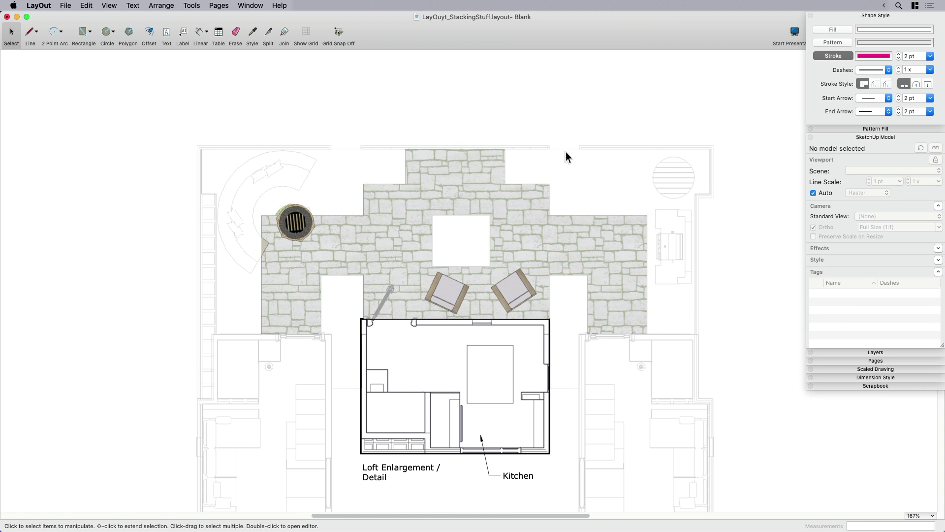
Add a leader label reading "Seating Area" that points to the patio chair nearer the building's east side
click(183, 32)
click(512, 272)
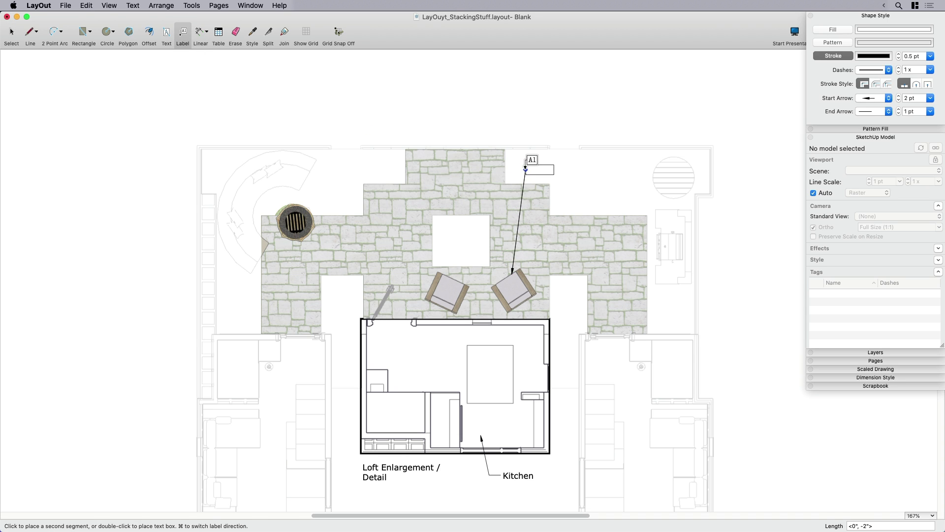
click(526, 169)
click(534, 169)
text(Seating Area)
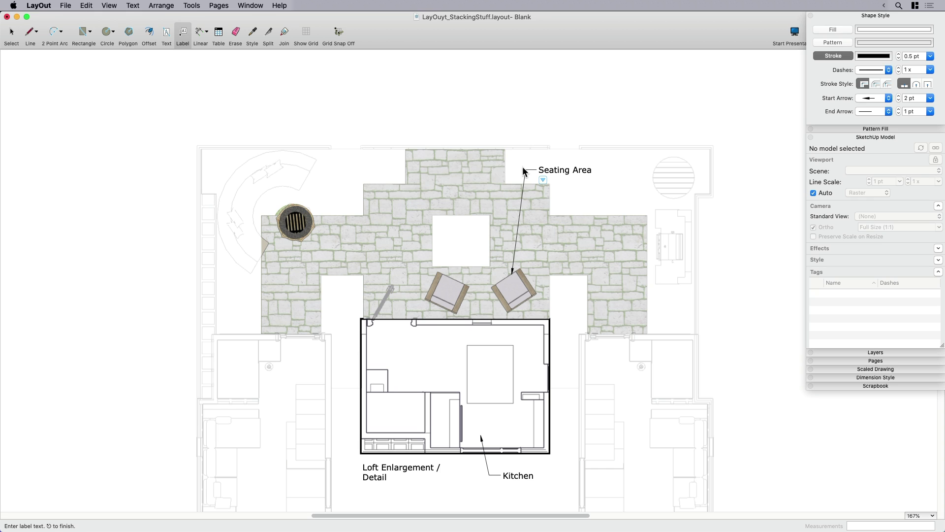
key(Escape)
Label the other patio chair "Chairs (x2)", placing the text above the plan outline
click(453, 277)
click(489, 122)
click(500, 123)
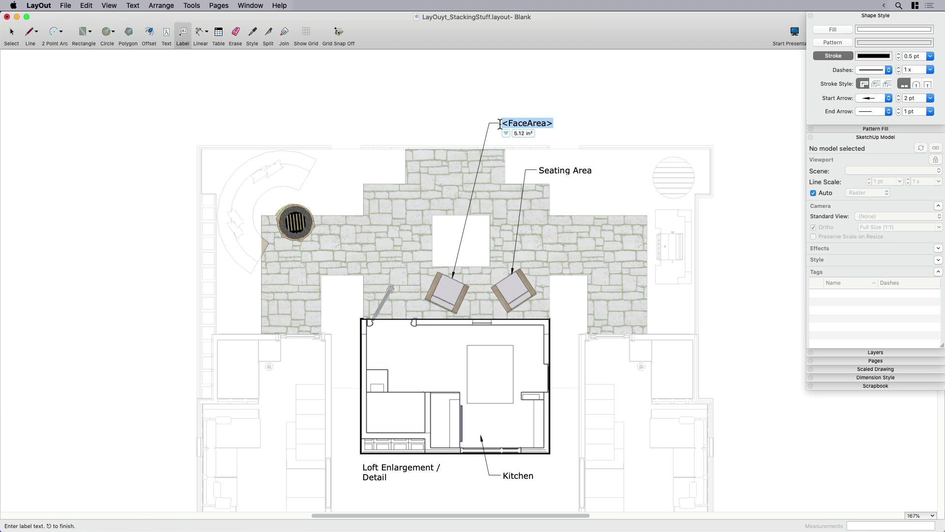
text(Chairs)
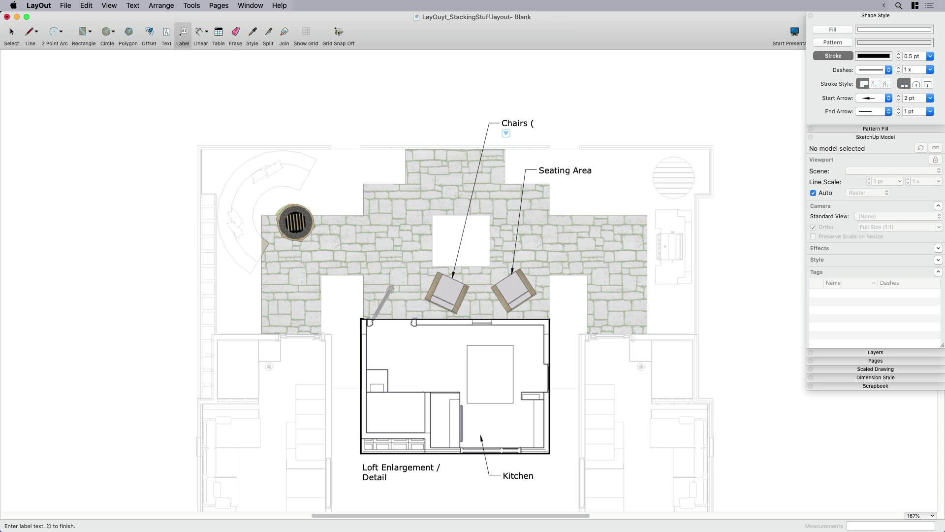
text( (x2))
key(Escape)
key(space)
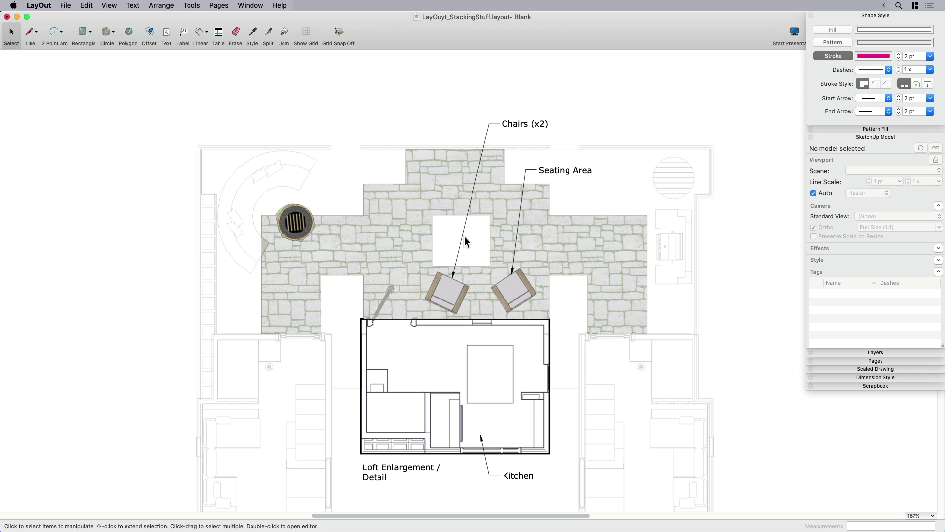
click(451, 294)
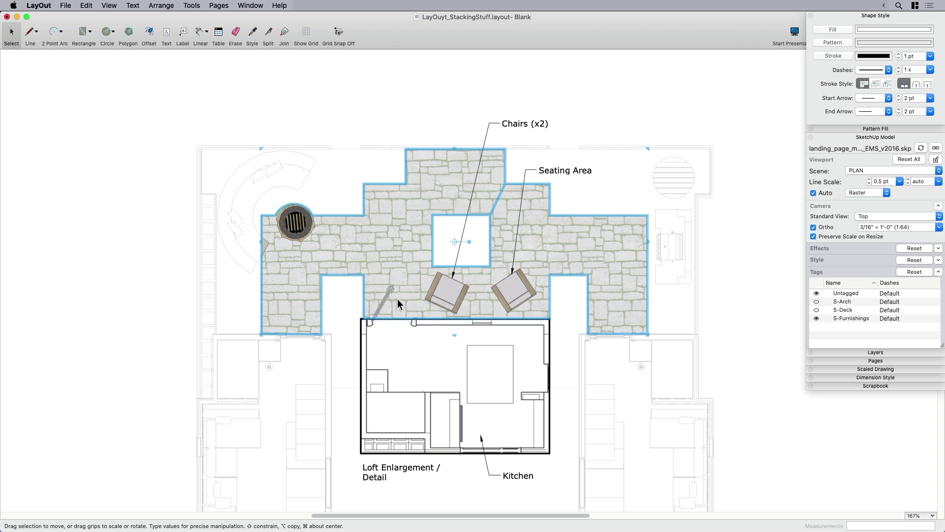
right_click(399, 266)
click(374, 371)
right_click(312, 374)
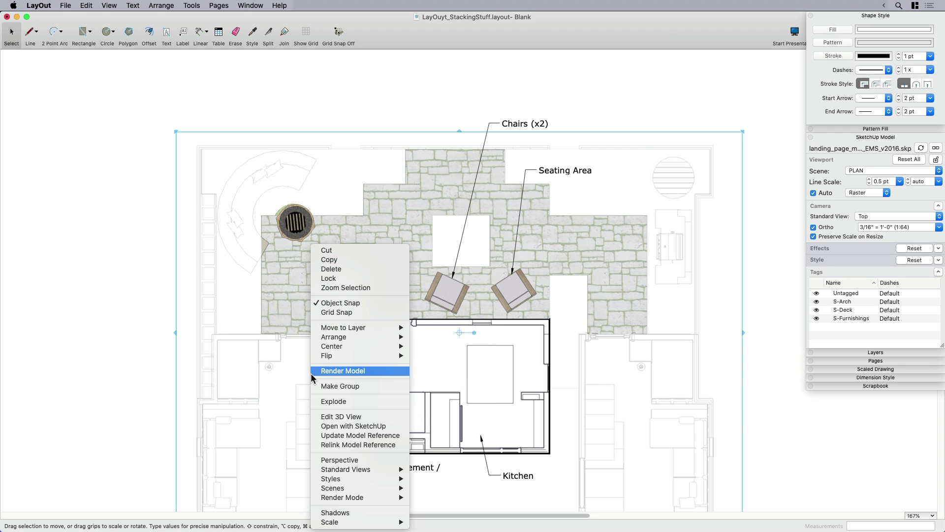
click(316, 426)
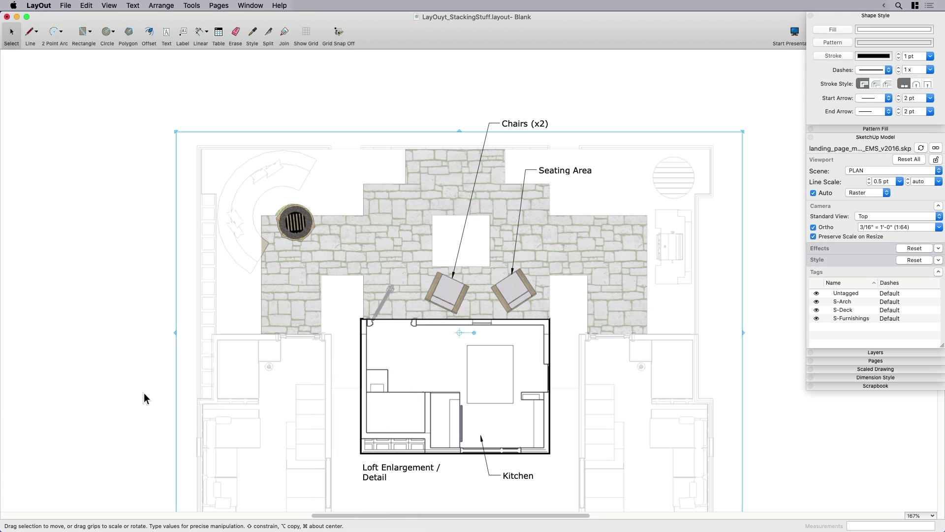